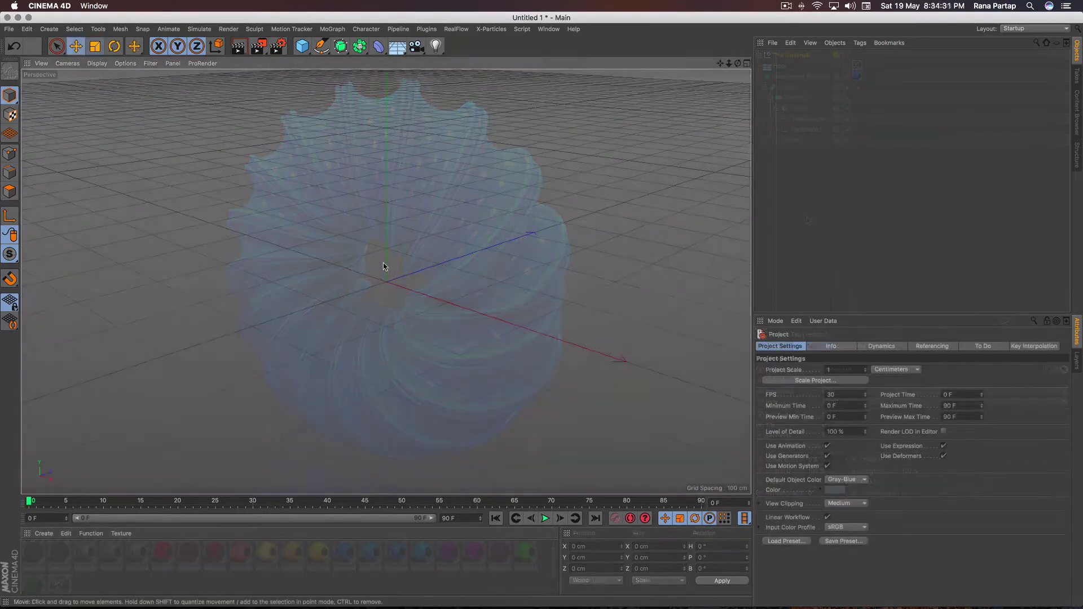
# Create a Rectangle spline on the XZ plane, 40 cm wide and 40 cm high
pyautogui.click(321, 46)
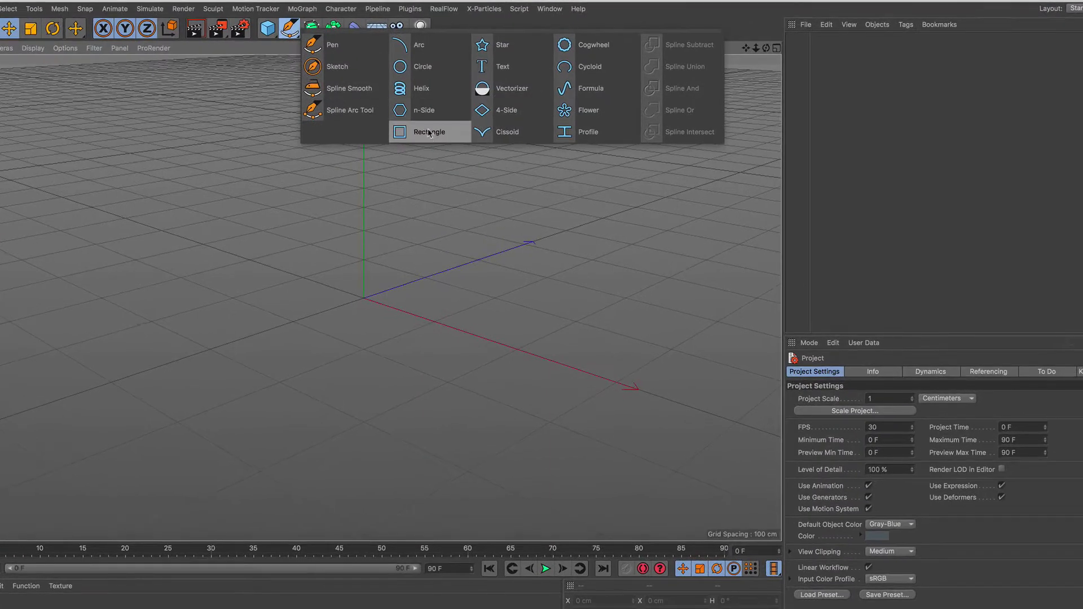
pyautogui.click(428, 135)
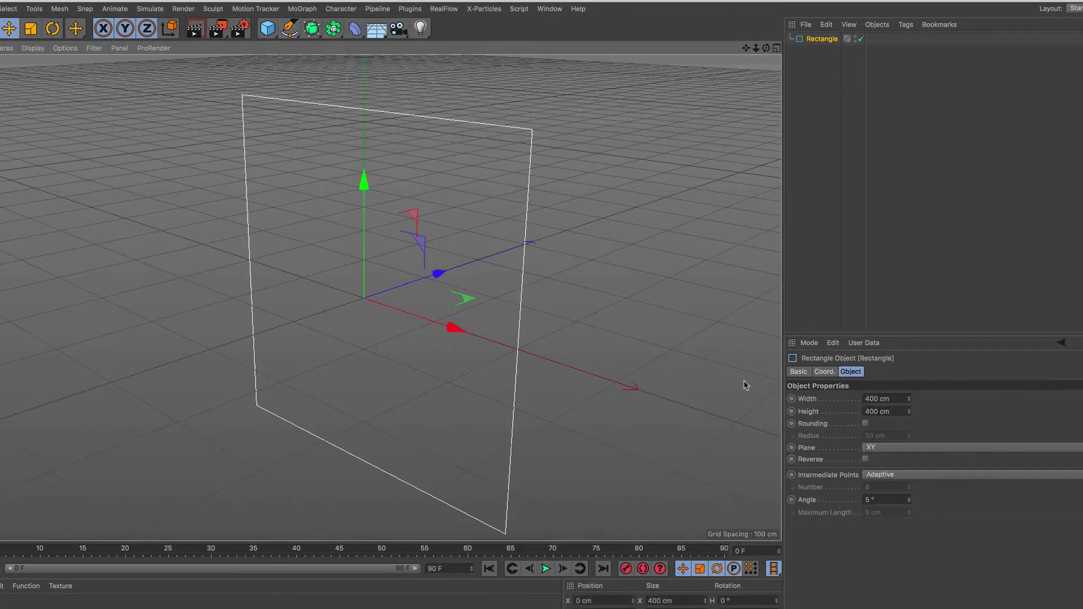
pyautogui.click(911, 450)
pyautogui.click(901, 484)
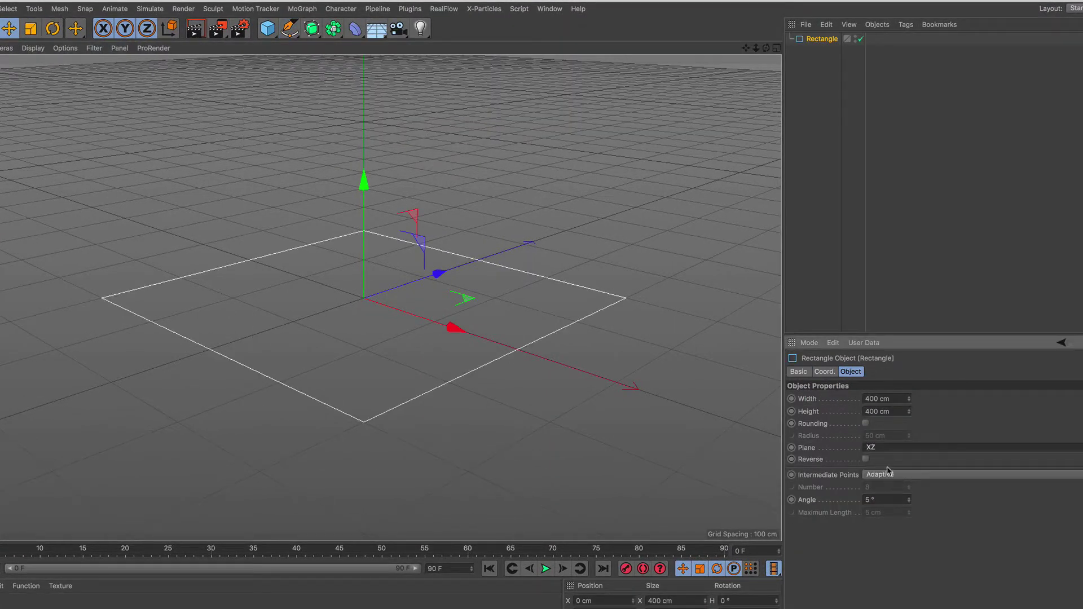
pyautogui.click(866, 398)
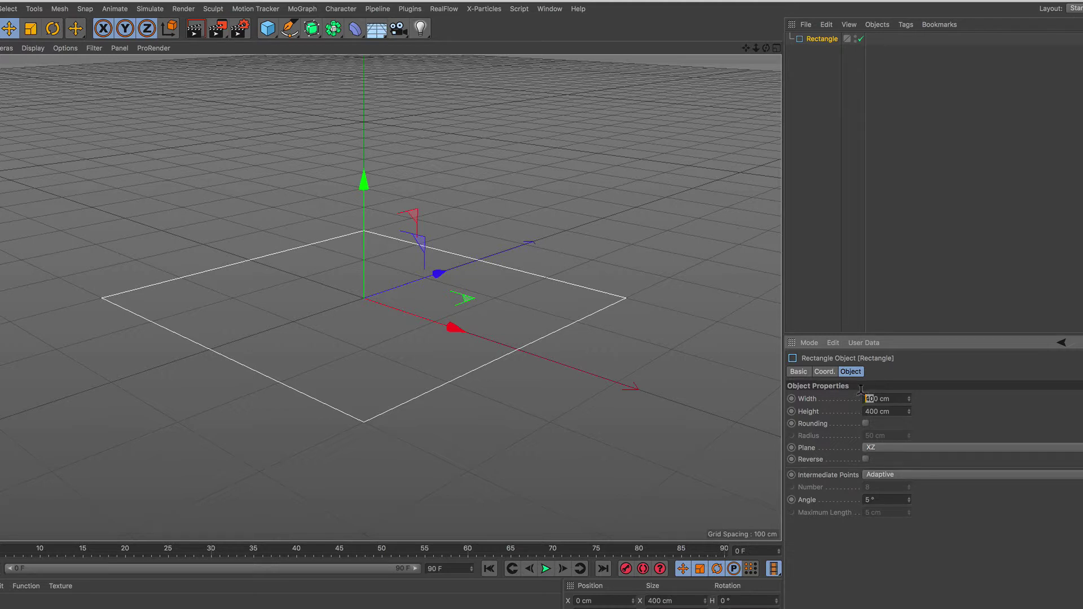
pyautogui.write('40')
pyautogui.press('Tab')
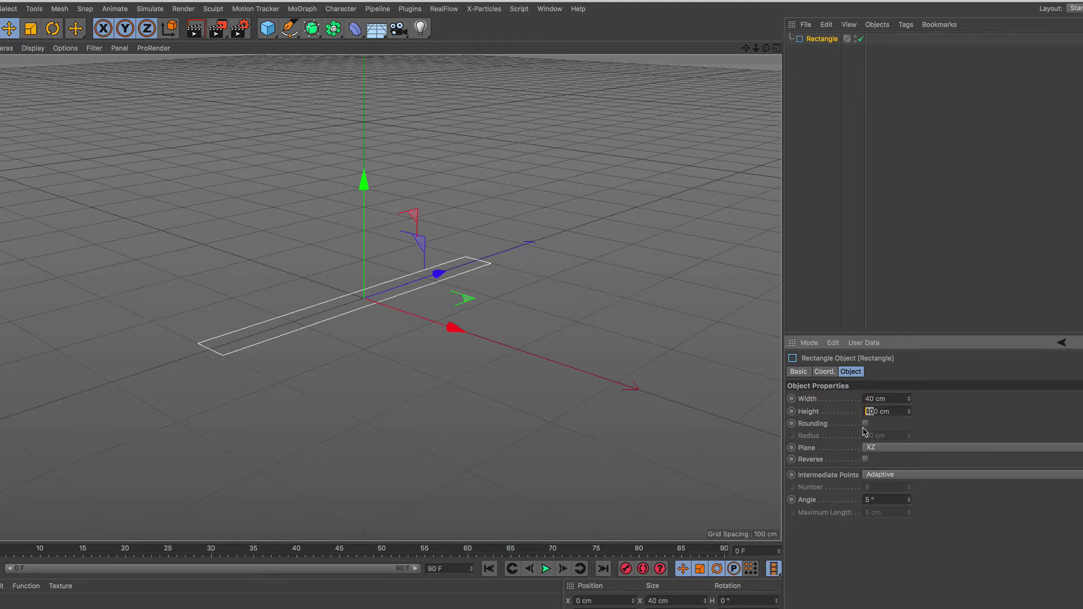
pyautogui.write('40')
pyautogui.press('Return')
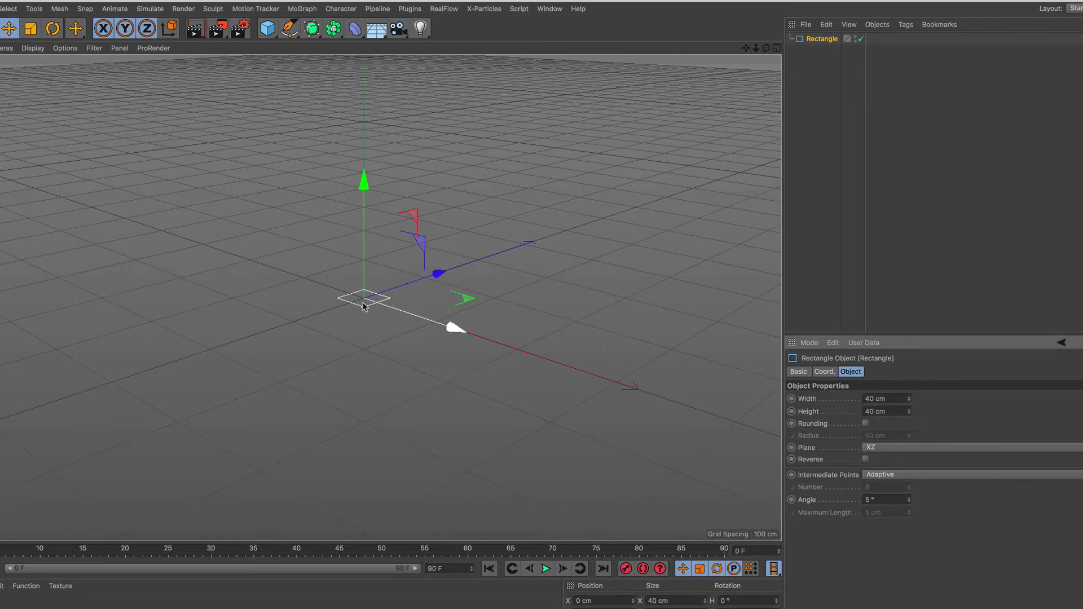
# Add a second 400 cm Rectangle on the XZ plane and an empty MoGraph Cloner
pyautogui.click(291, 31)
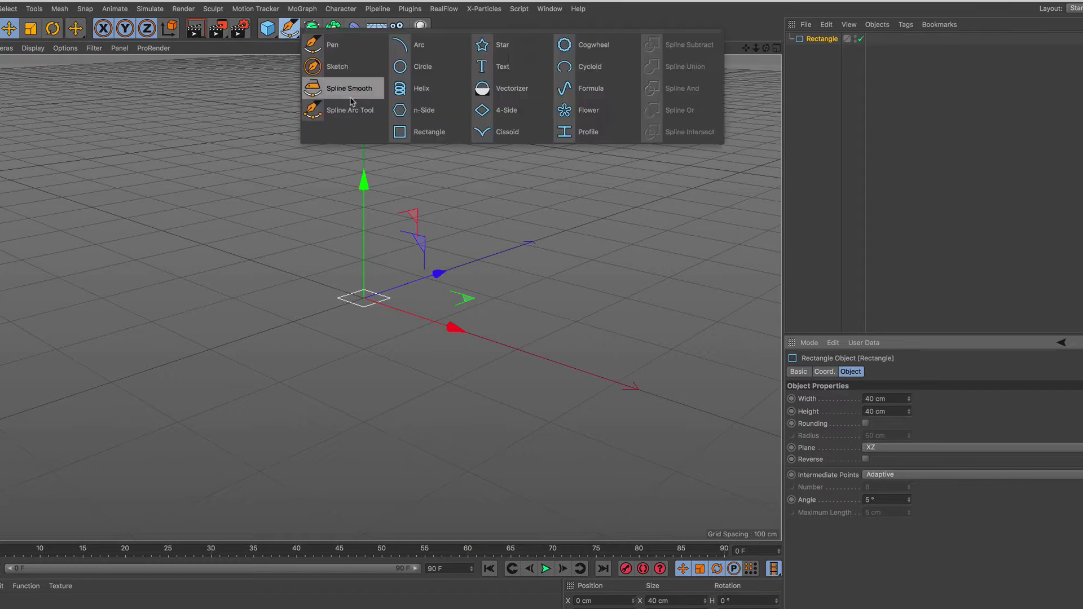
pyautogui.click(438, 141)
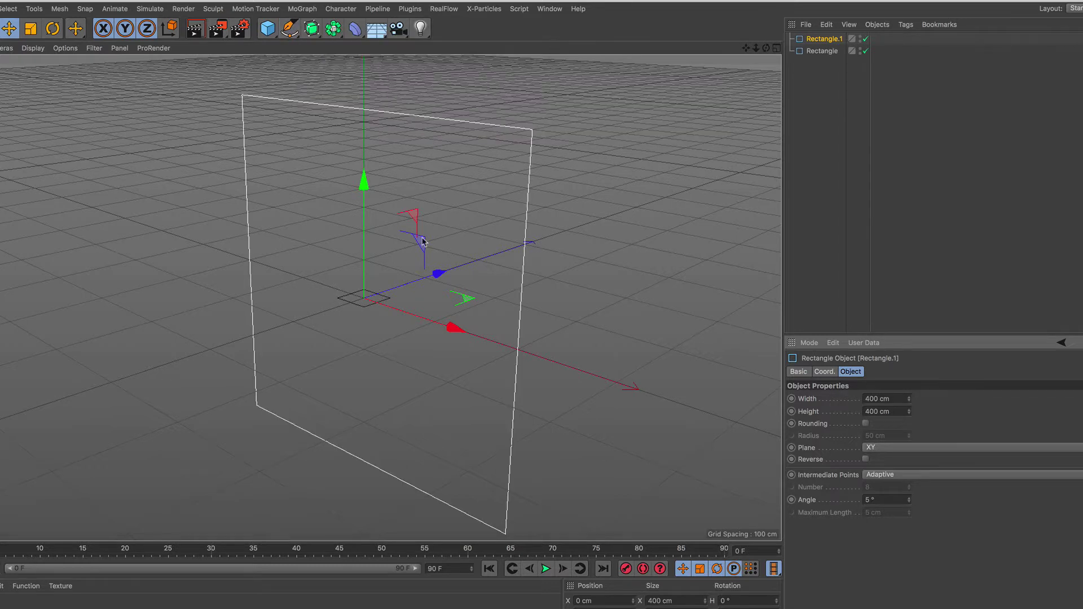
pyautogui.click(928, 447)
pyautogui.click(911, 480)
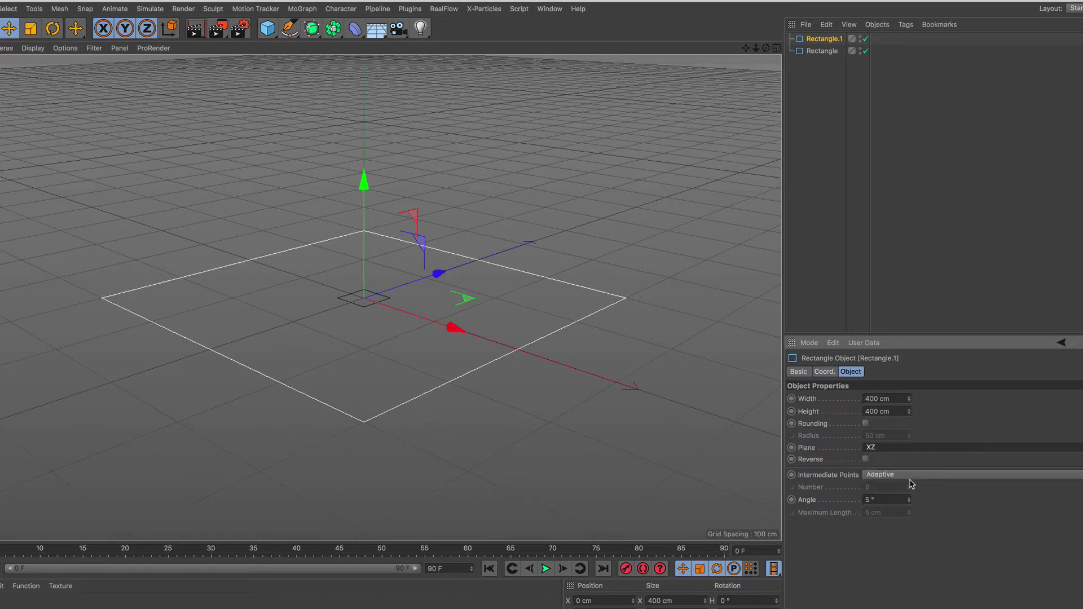
pyautogui.click(303, 8)
pyautogui.click(341, 147)
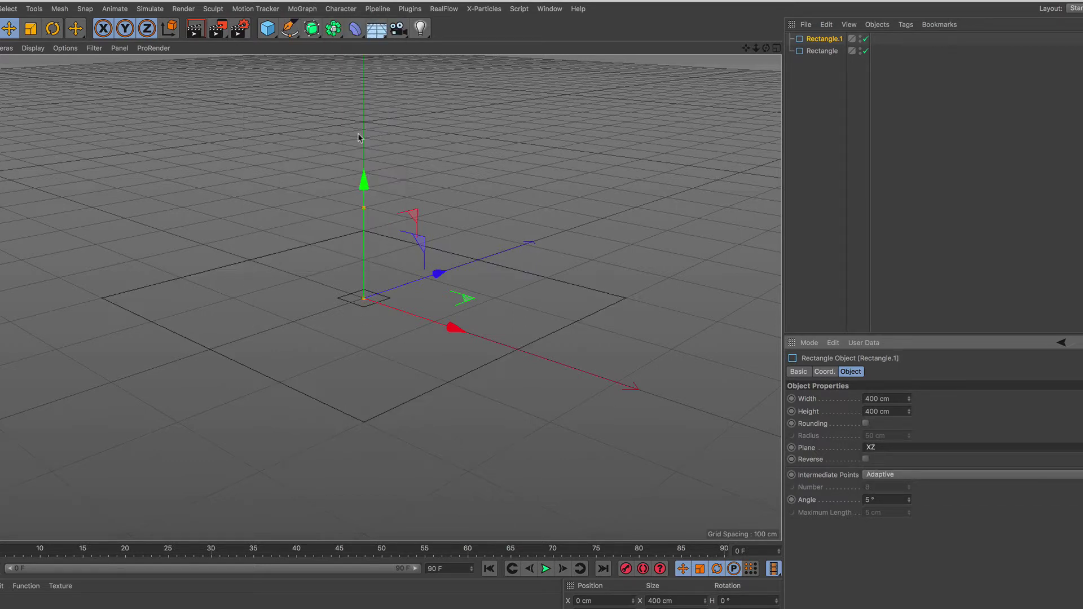
pyautogui.click(817, 52)
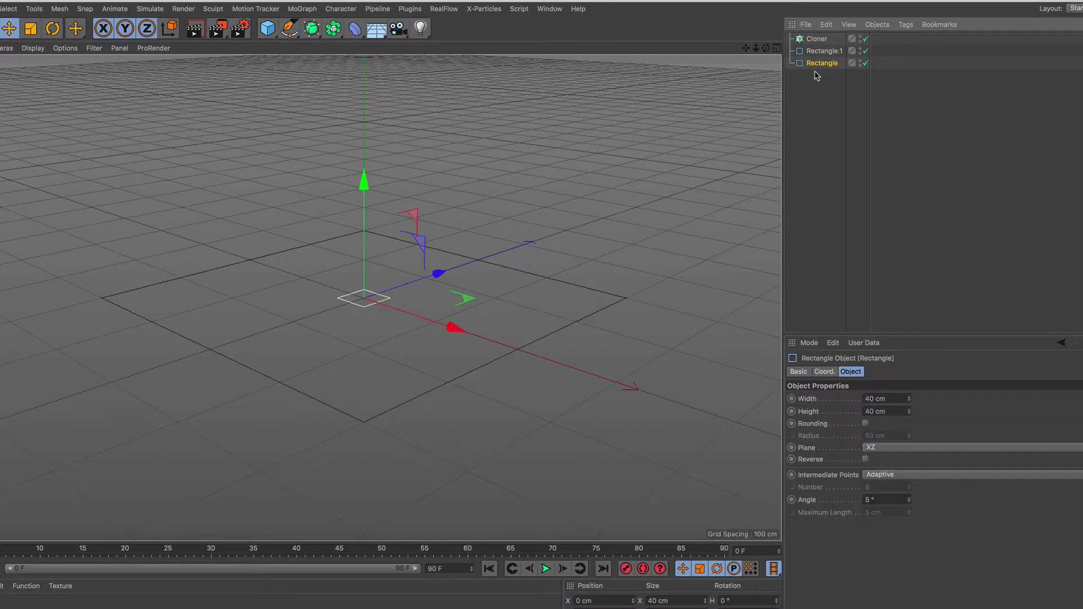
# Parent the small square under the Cloner in Object mode, targeting Rectangle.1
pyautogui.moveTo(802, 66); pyautogui.dragTo(815, 39)
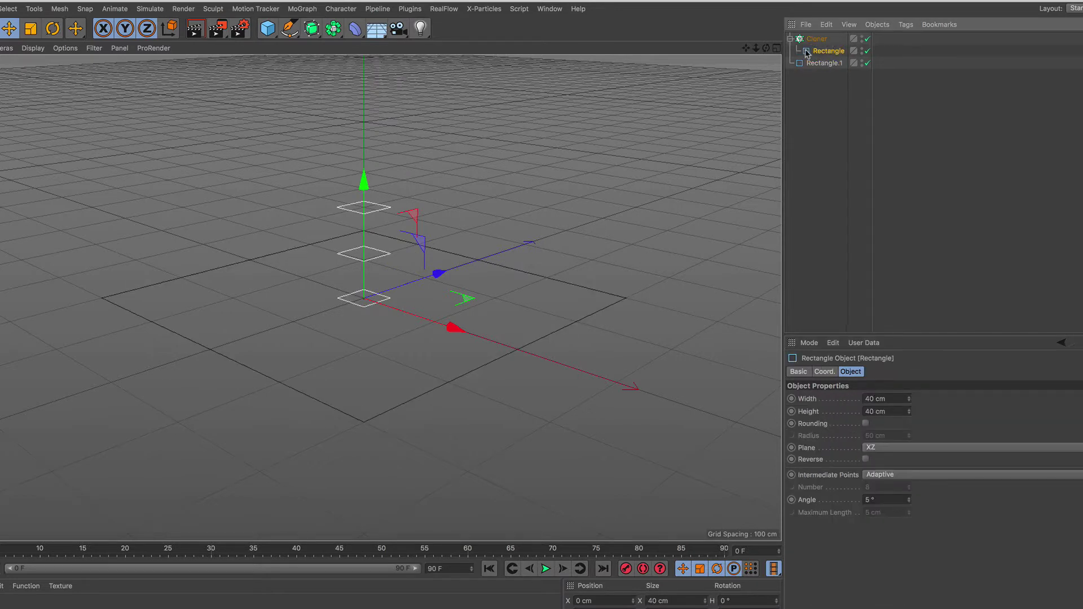
pyautogui.click(812, 39)
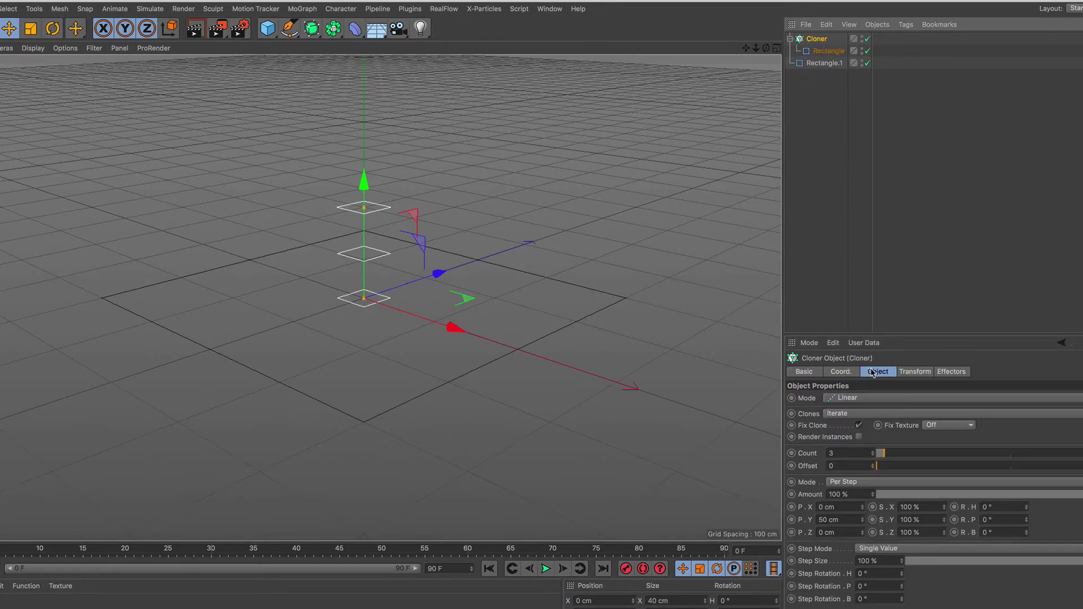
pyautogui.click(871, 397)
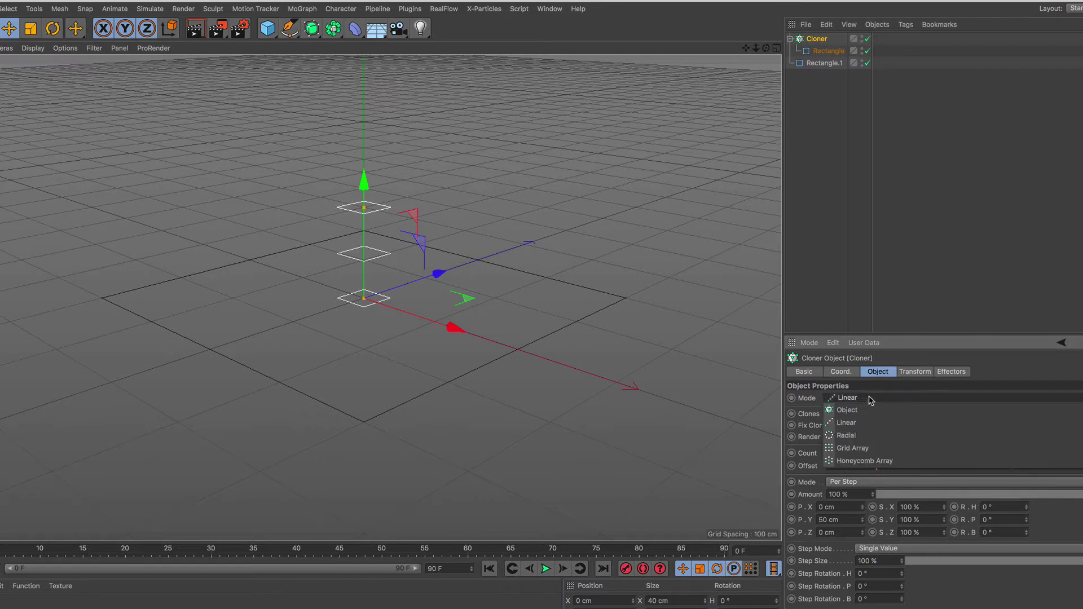
pyautogui.click(871, 414)
pyautogui.moveTo(822, 63); pyautogui.dragTo(884, 455)
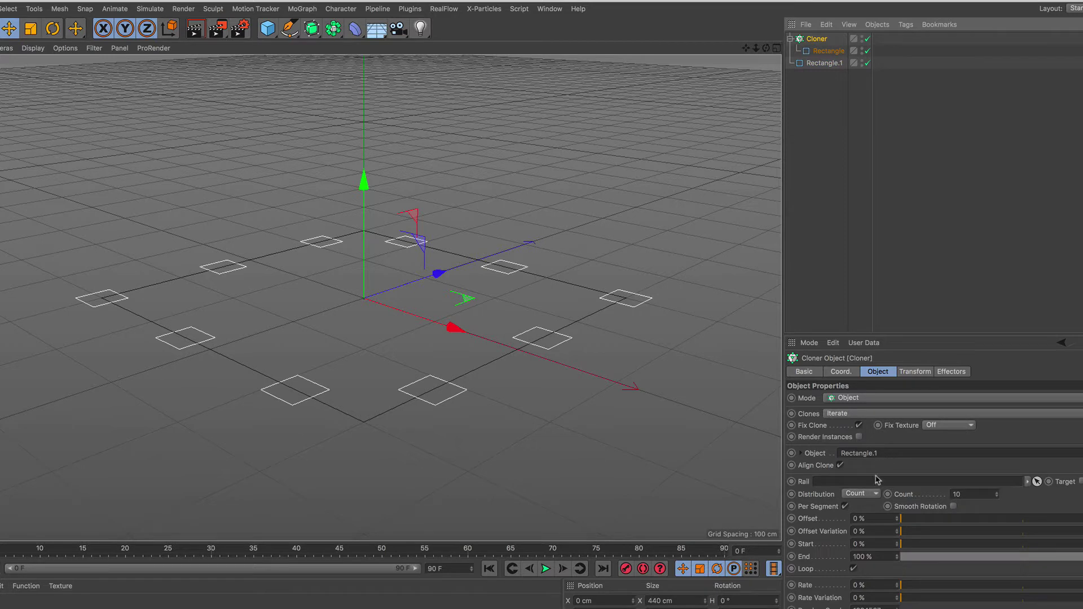
# Distribute the clones on Rectangle.1's vertices and rotate them 45° in R.H
pyautogui.click(872, 495)
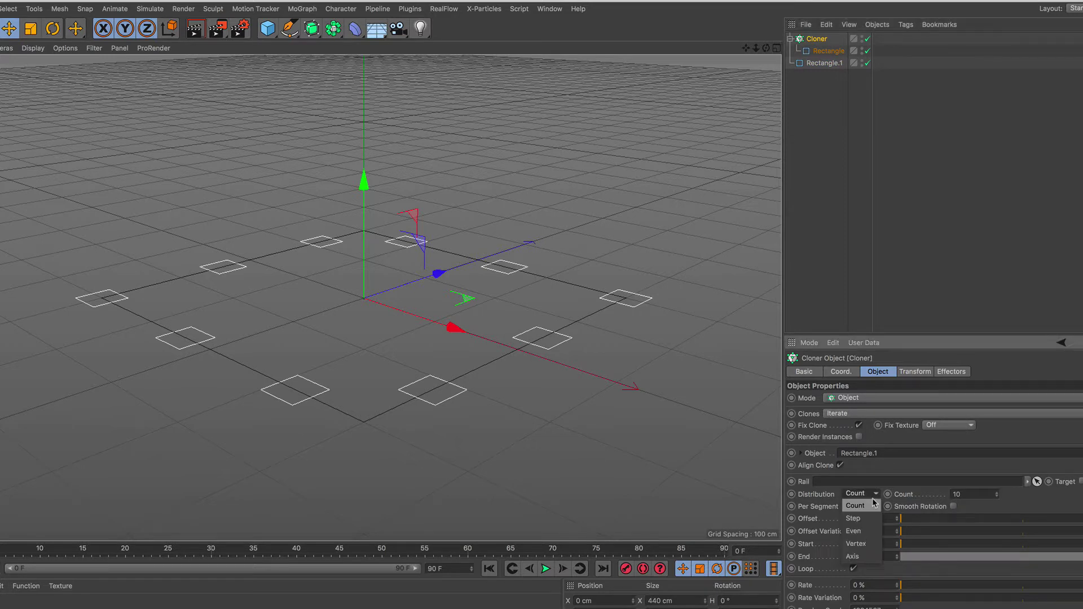
pyautogui.click(871, 549)
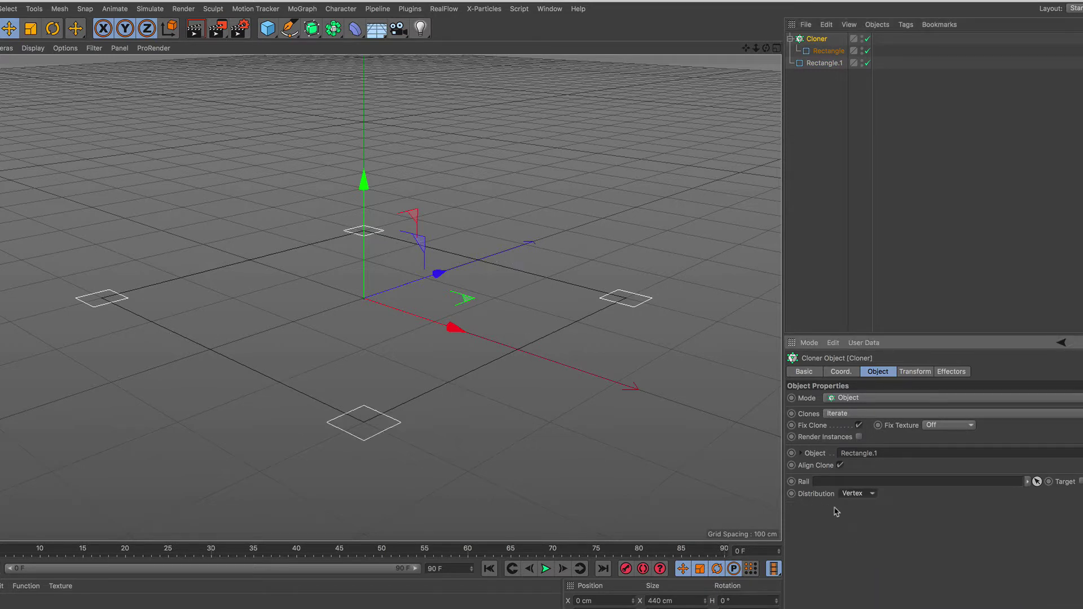
pyautogui.moveTo(369, 335)
pyautogui.keyDown('alt'); pyautogui.mouseDown()
pyautogui.moveTo(370, 316)
pyautogui.moveTo(364, 363)
pyautogui.mouseUp(); pyautogui.keyUp('alt')
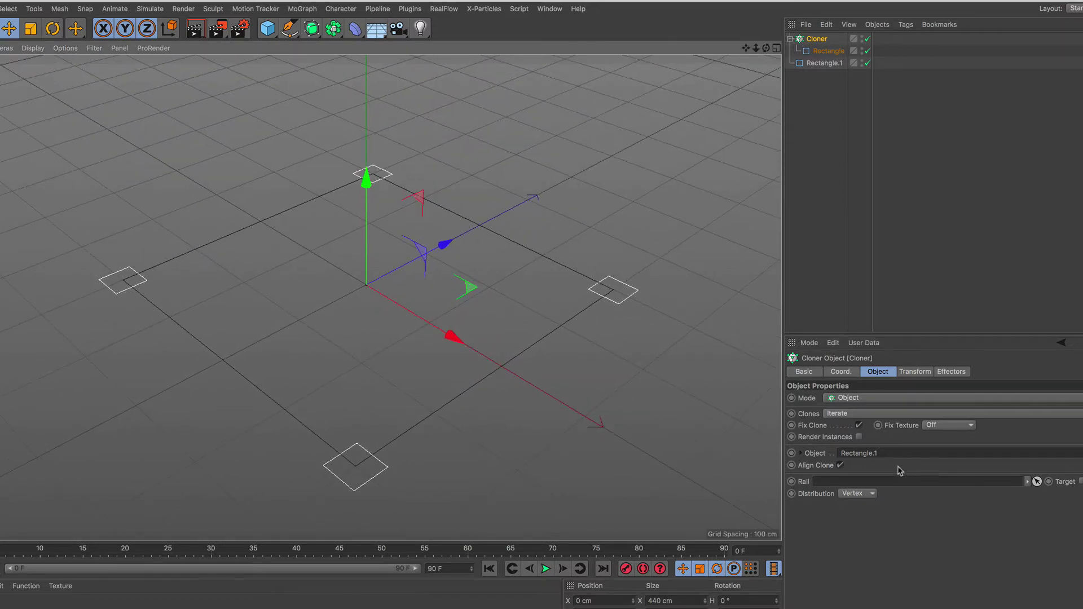
pyautogui.click(924, 374)
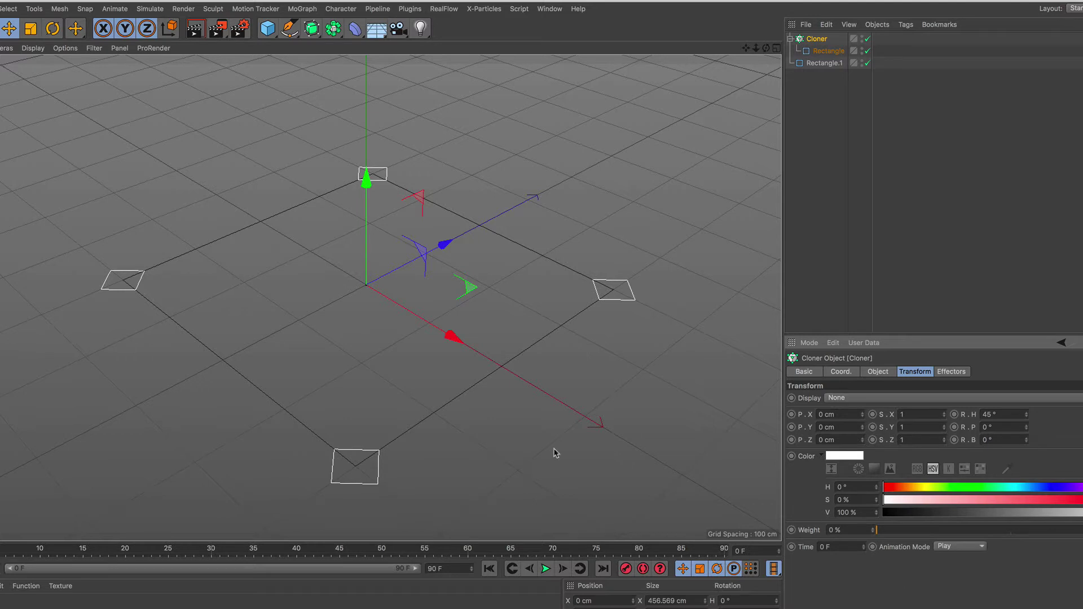
pyautogui.keyDown('alt'); pyautogui.moveTo(363, 377); pyautogui.dragTo(368, 350); pyautogui.keyUp('alt')
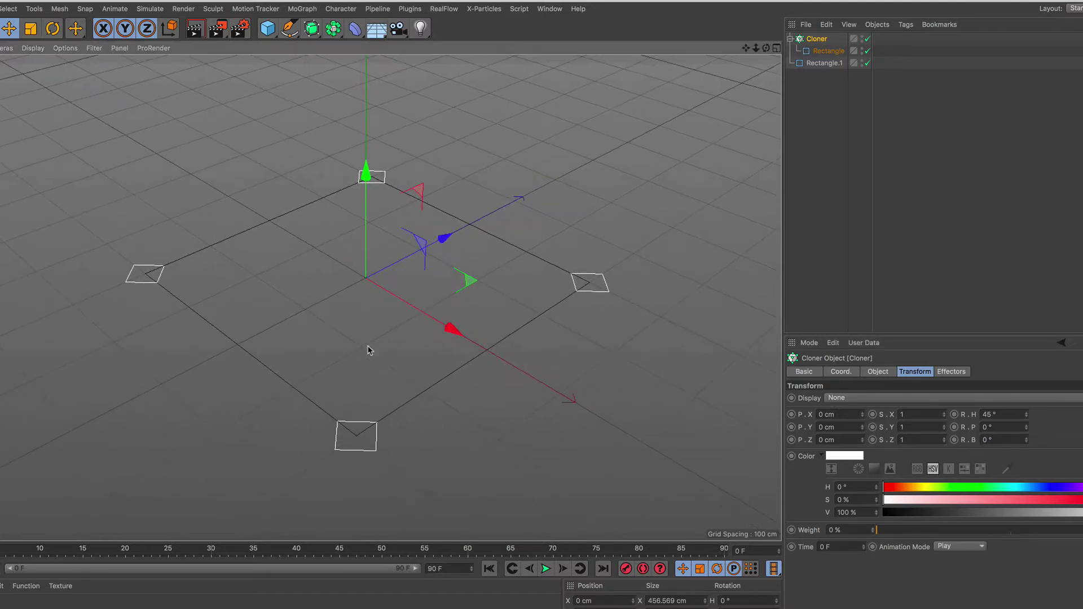
# Group the Cloner and Rectangle.1 under a new Connect object, then collapse it
pyautogui.click(333, 28)
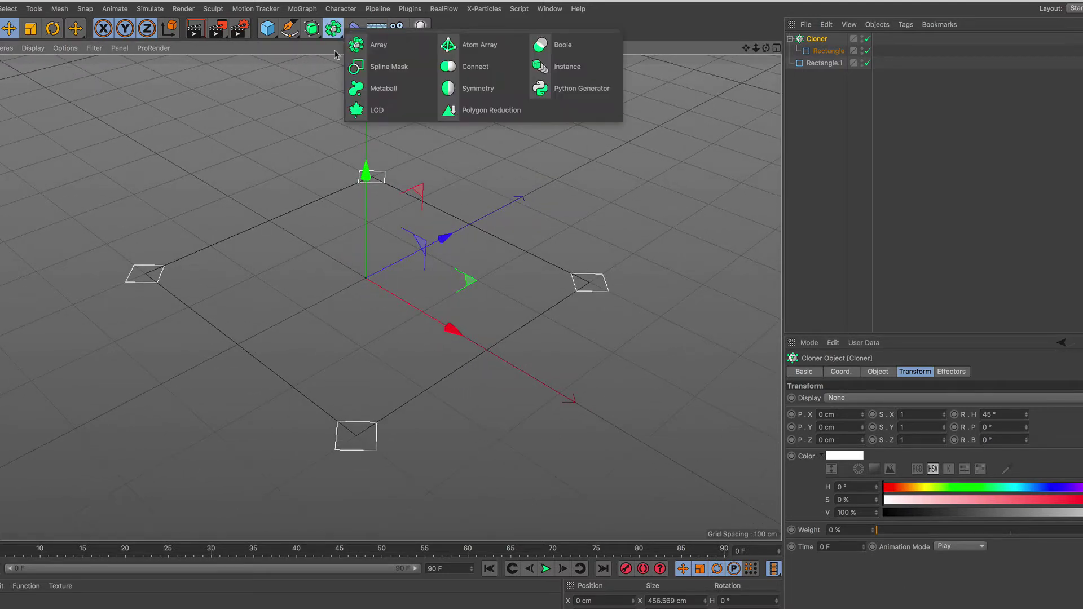
pyautogui.click(468, 77)
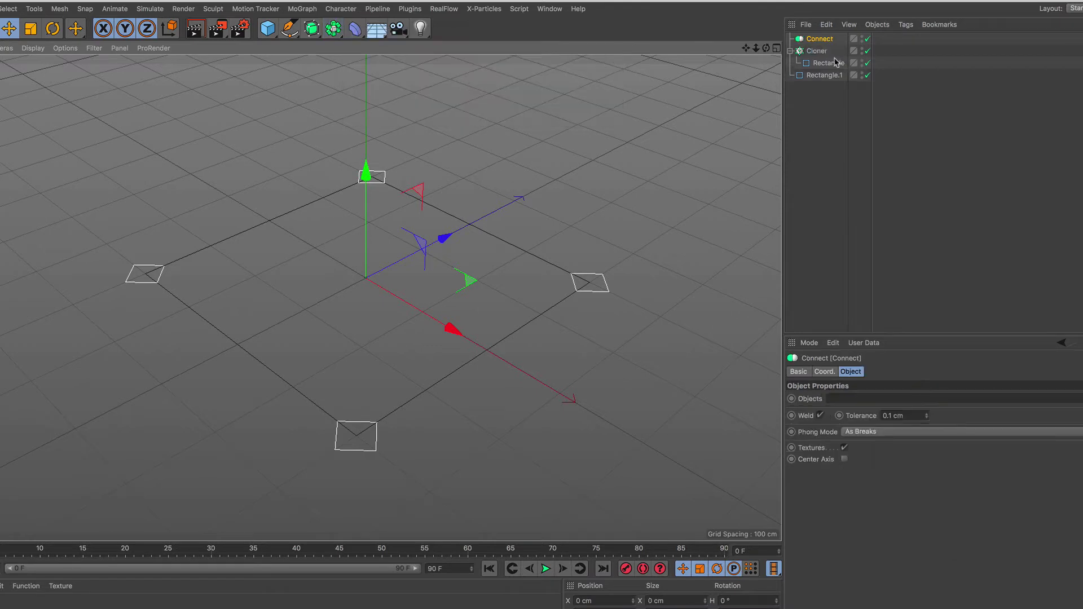
pyautogui.moveTo(813, 89); pyautogui.dragTo(820, 39)
pyautogui.click(789, 39)
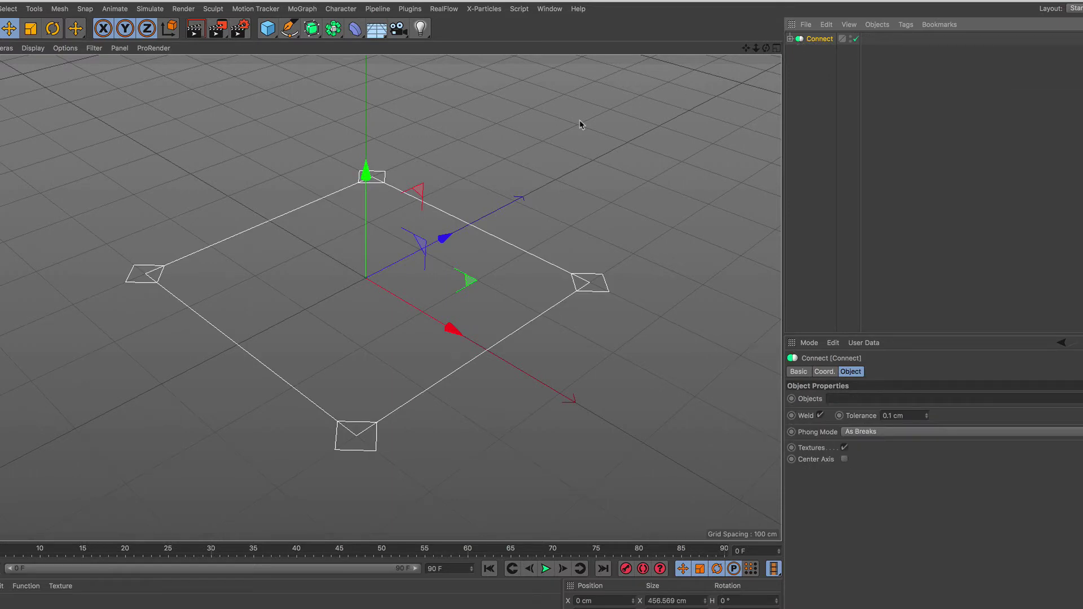
# Add a Circle spline with a 400 cm radius
pyautogui.click(289, 28)
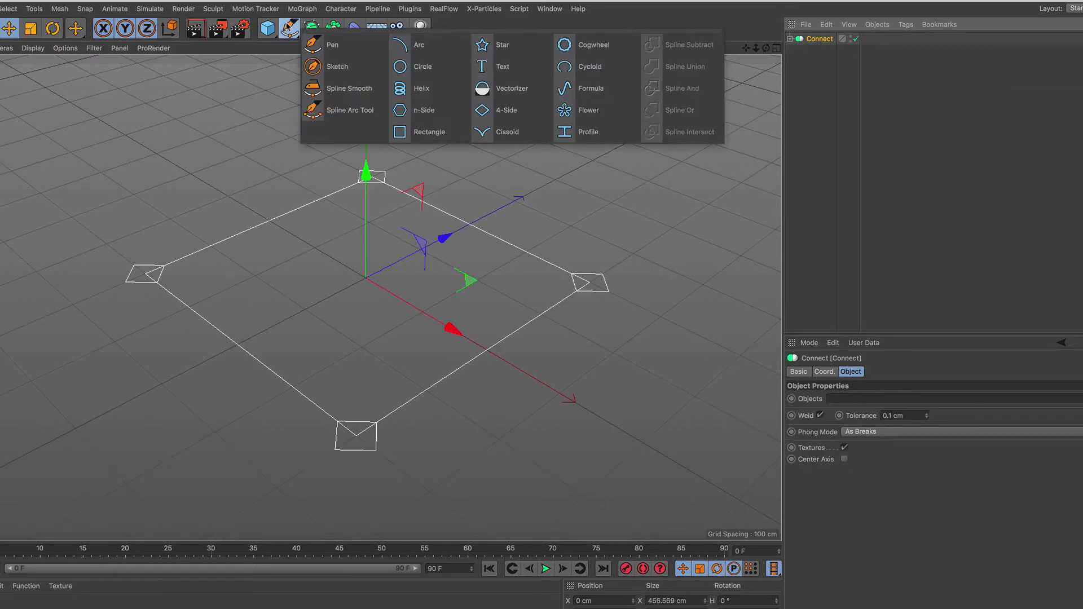
pyautogui.click(428, 78)
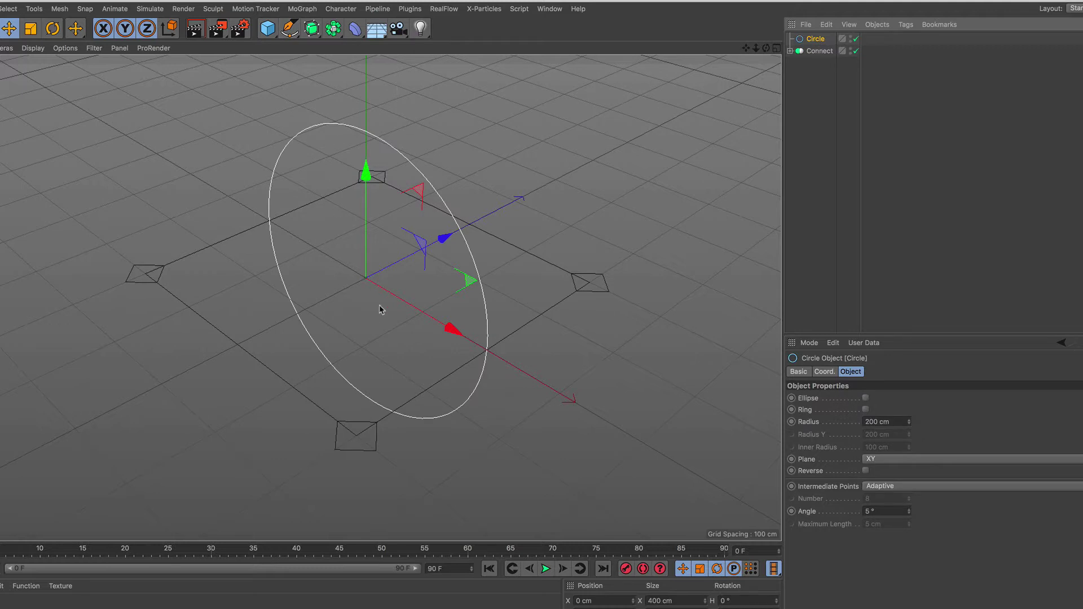
pyautogui.keyDown('alt'); pyautogui.moveTo(380, 306); pyautogui.dragTo(357, 337, button='right'); pyautogui.keyUp('alt')
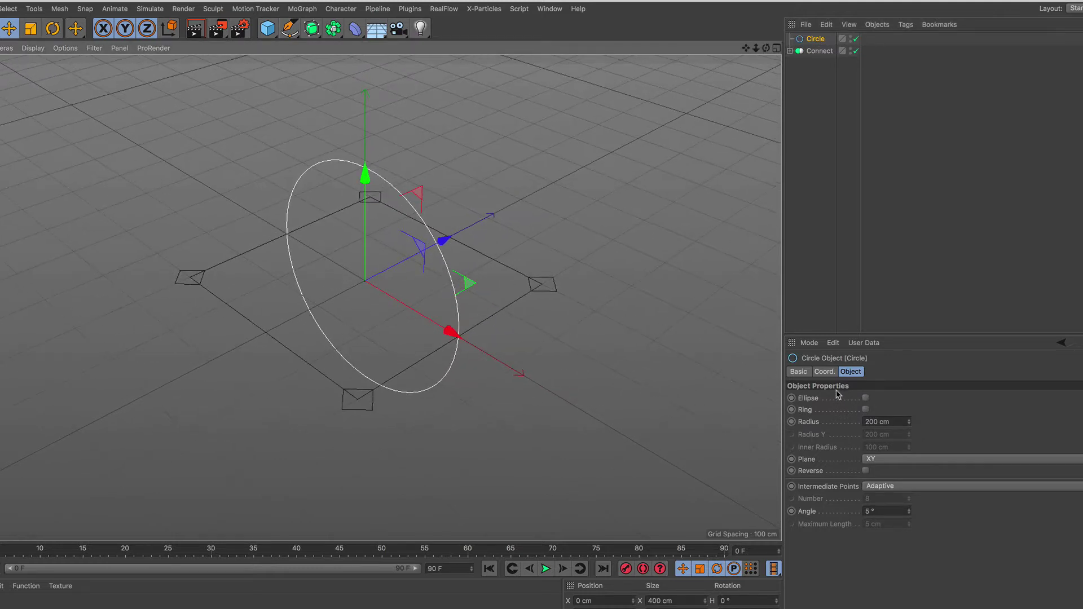
pyautogui.click(869, 421)
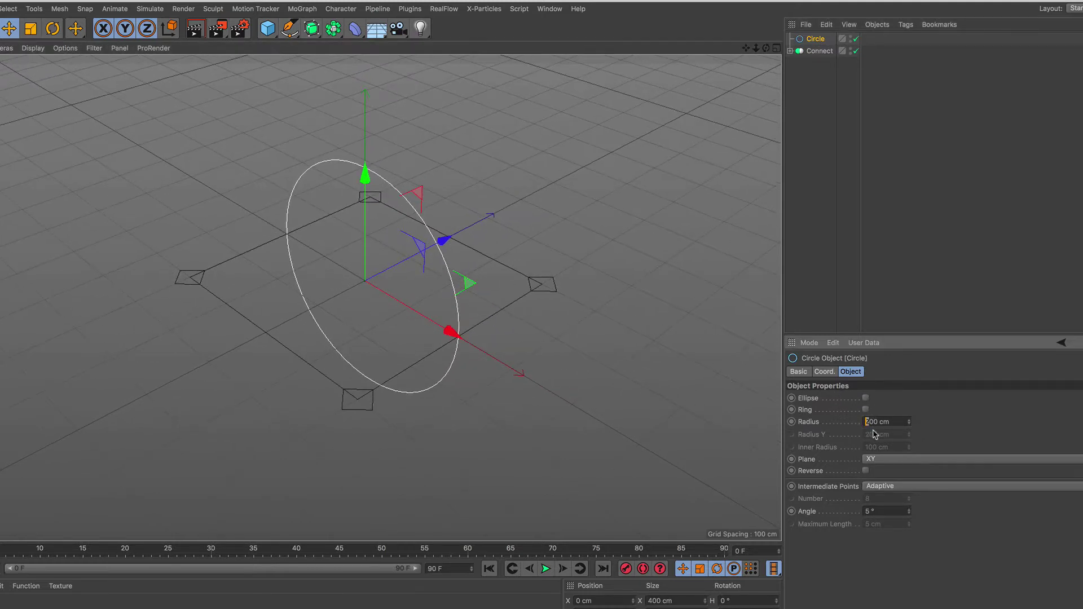
pyautogui.write('400')
pyautogui.press('Return')
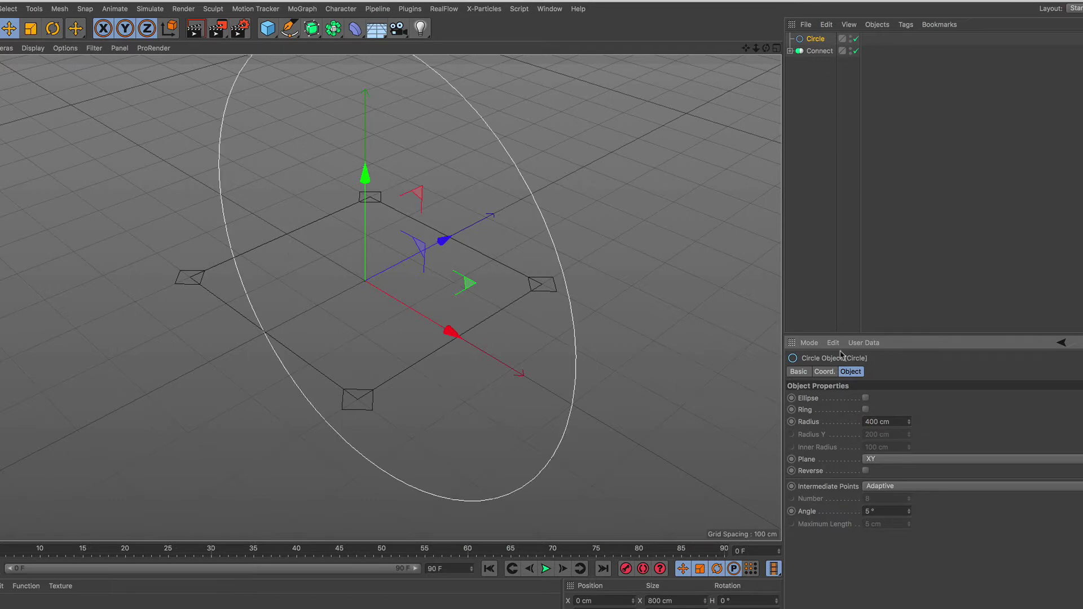
# Rotate the Connect spline 90° in pitch so it stands upright
pyautogui.click(818, 51)
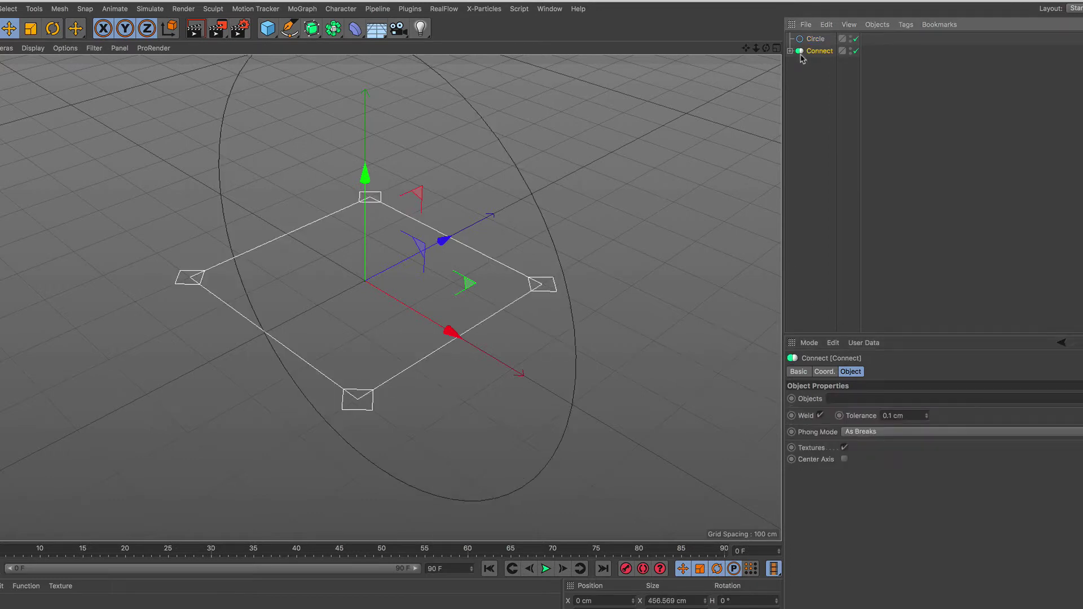
pyautogui.click(52, 28)
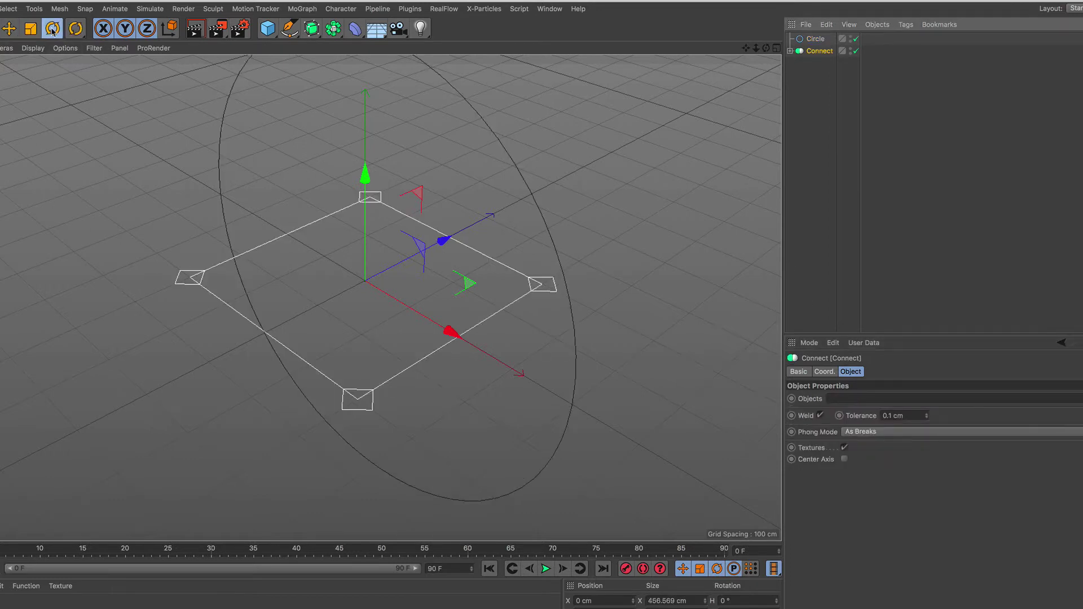
pyautogui.moveTo(347, 232)
pyautogui.mouseDown()
pyautogui.moveTo(326, 271)
pyautogui.moveTo(305, 277)
pyautogui.mouseUp()
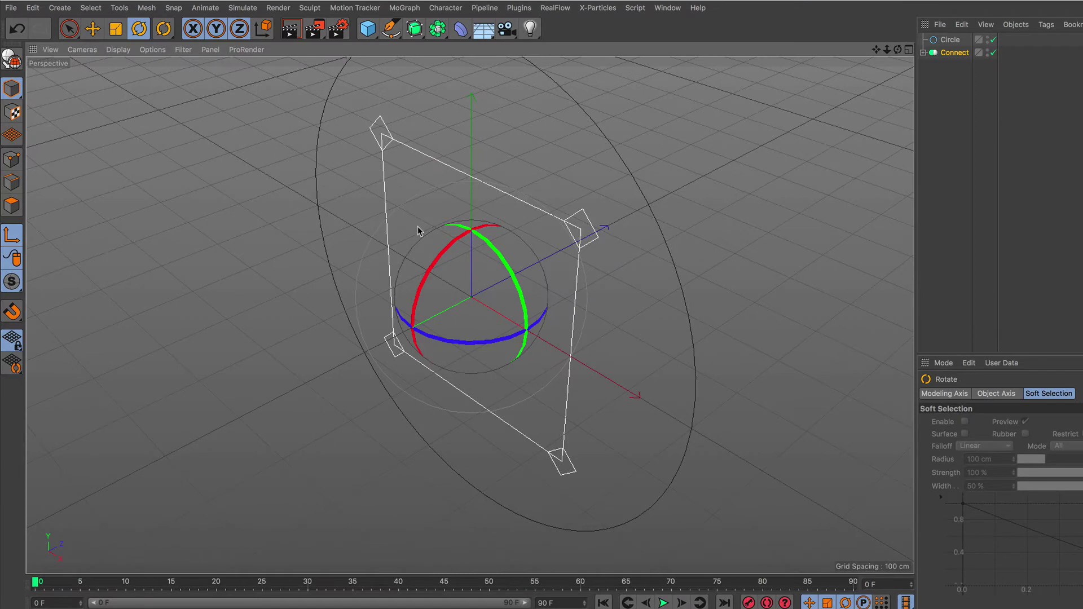
pyautogui.moveTo(432, 264)
pyautogui.mouseDown()
pyautogui.moveTo(522, 226)
pyautogui.moveTo(504, 235)
pyautogui.mouseUp()
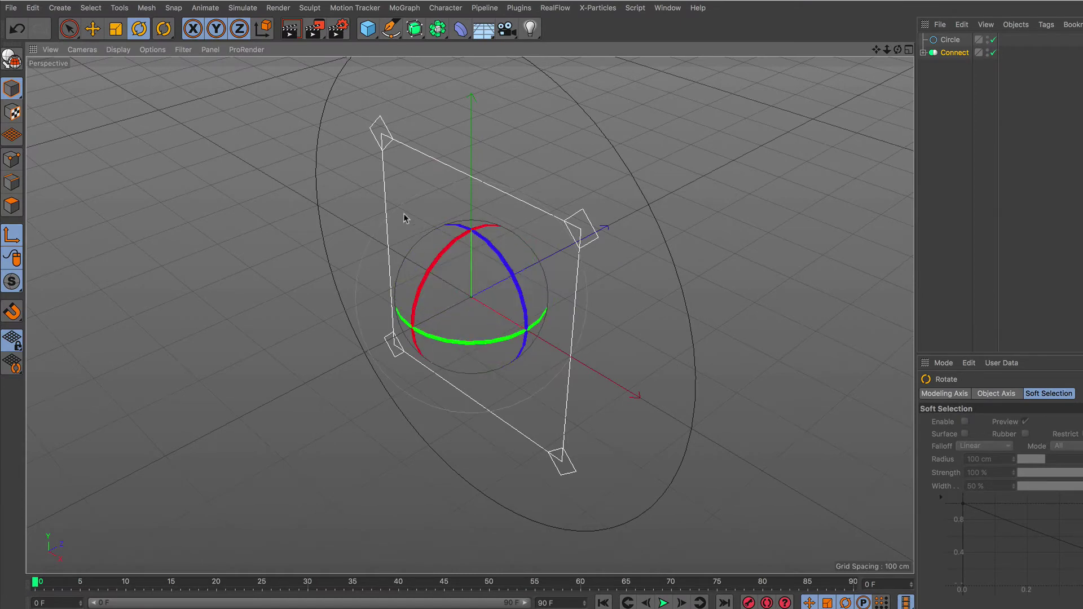
pyautogui.click(68, 29)
pyautogui.click(934, 54)
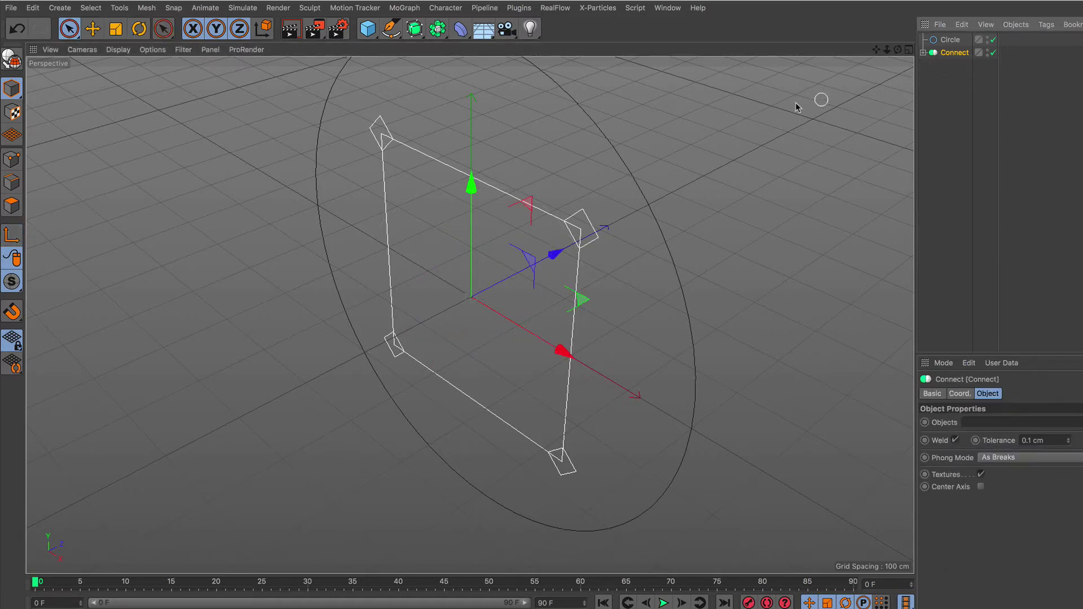
# Add a Sweep using Connect as the profile and Circle as the path
pyautogui.click(415, 28)
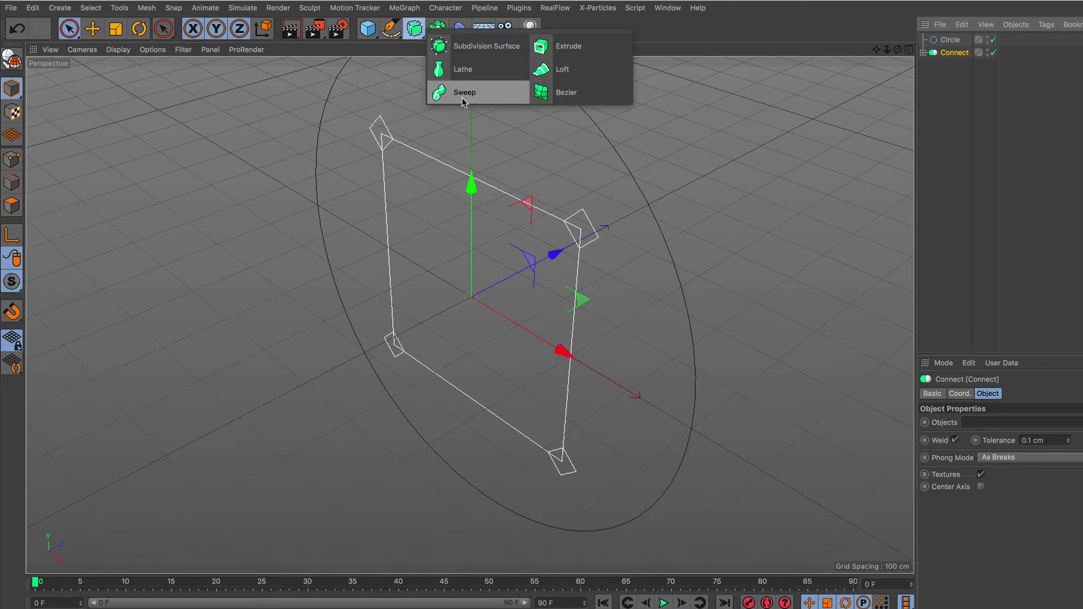
pyautogui.click(463, 95)
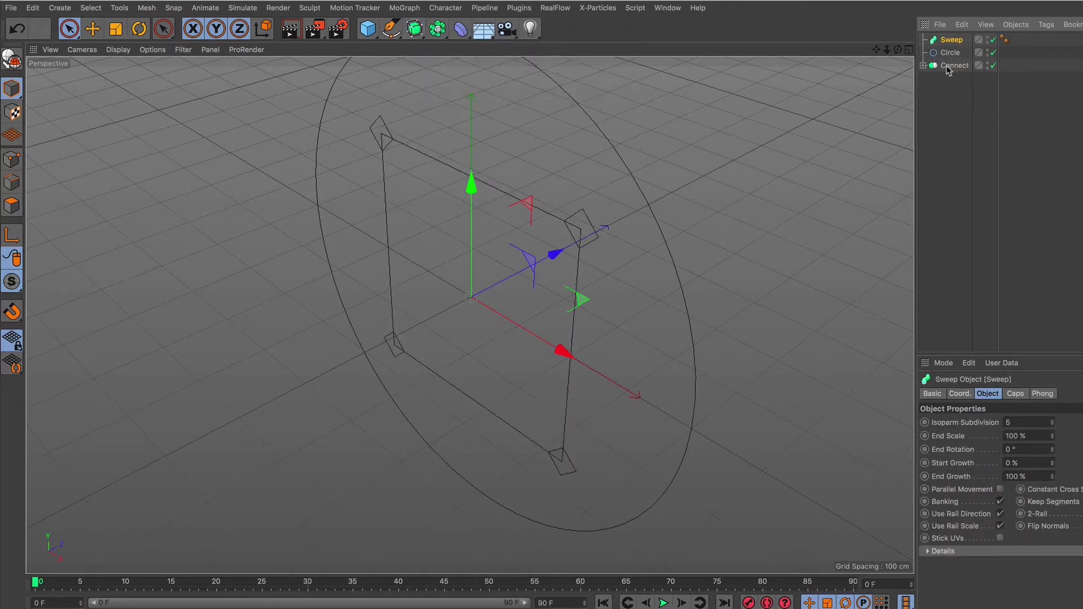
pyautogui.moveTo(948, 69)
pyautogui.mouseDown()
pyautogui.moveTo(953, 40)
pyautogui.moveTo(950, 69)
pyautogui.mouseUp()
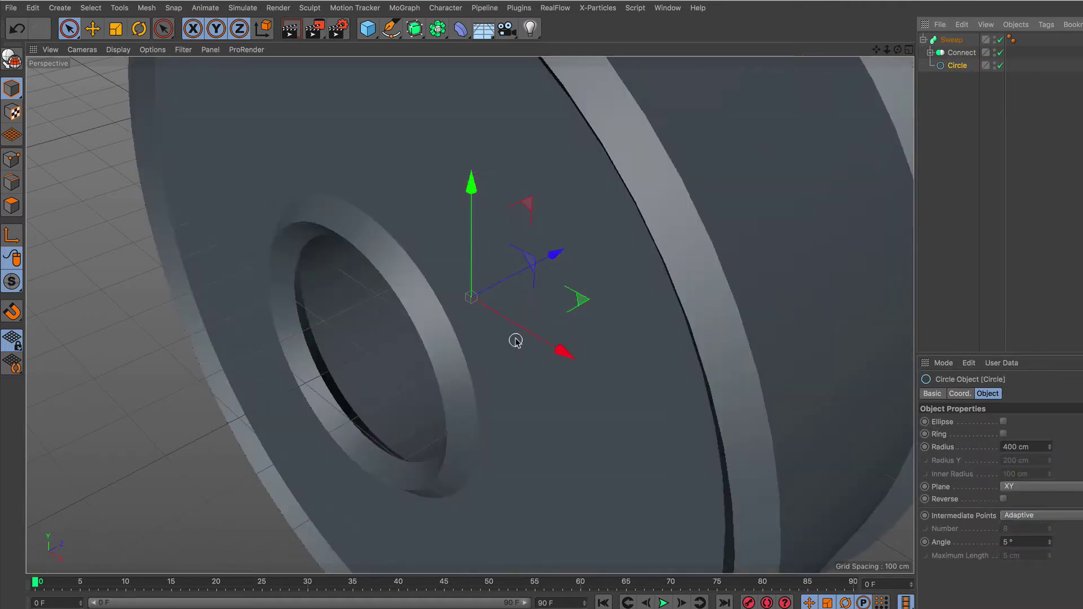
pyautogui.scroll(-5, 511, 361)
pyautogui.scroll(-3, 494, 361)
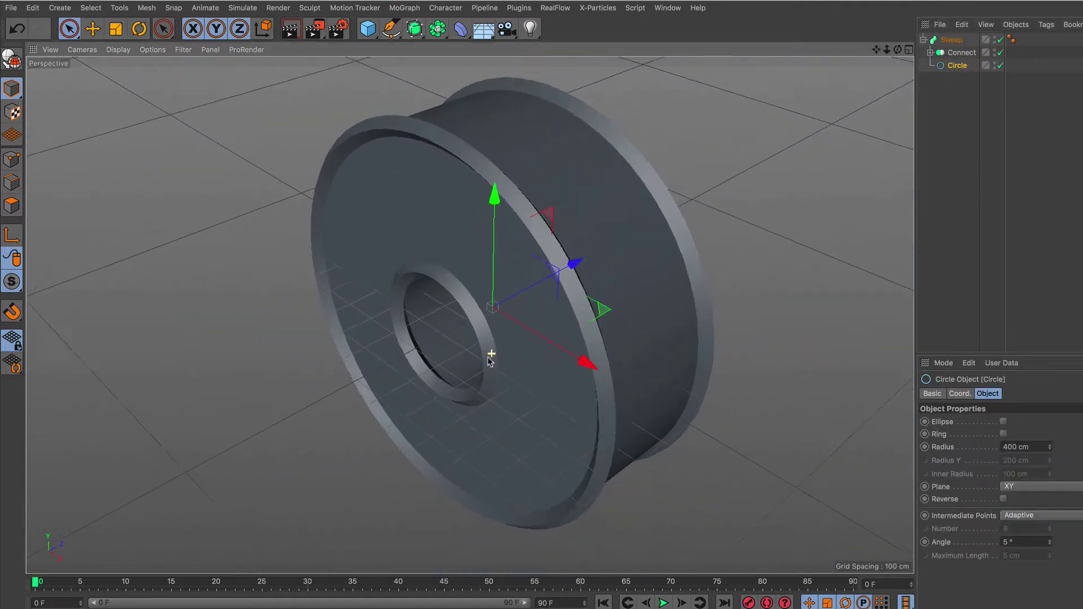
pyautogui.scroll(-2, 491, 355)
pyautogui.scroll(-1, 480, 386)
pyautogui.moveTo(495, 377)
pyautogui.keyDown('alt'); pyautogui.mouseDown()
pyautogui.moveTo(495, 343)
pyautogui.moveTo(302, 282)
pyautogui.moveTo(493, 307)
pyautogui.moveTo(586, 305)
pyautogui.moveTo(554, 261)
pyautogui.moveTo(553, 310)
pyautogui.moveTo(471, 406)
pyautogui.moveTo(507, 293)
pyautogui.mouseUp(); pyautogui.keyUp('alt')
# Set the viewport display to Gouraud Shading (Lines) and select the Sweep
pyautogui.scroll(2, 520, 288)
pyautogui.scroll(2, 520, 288)
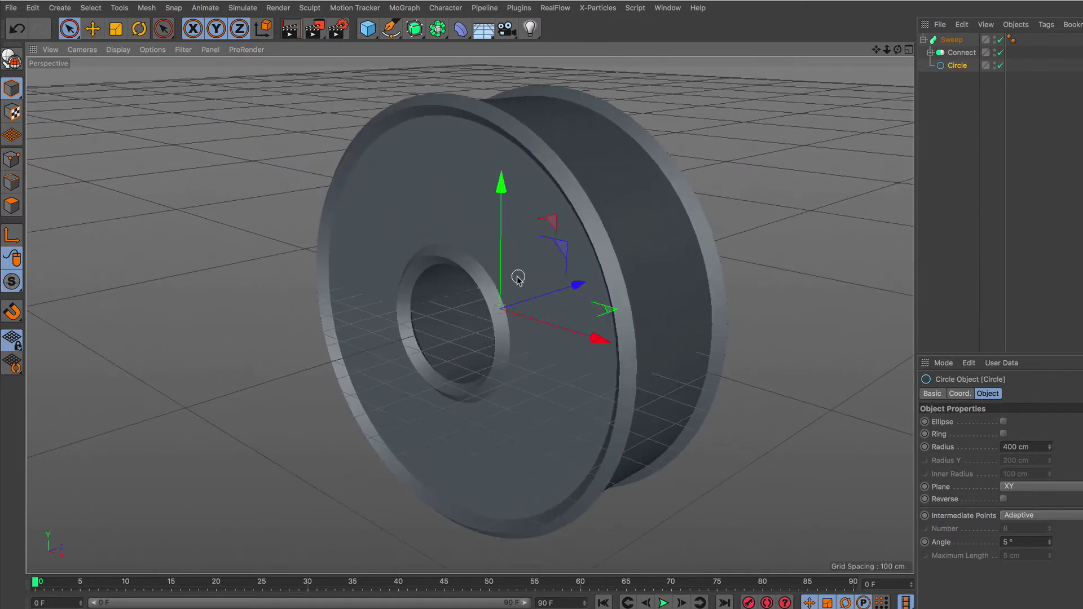
pyautogui.click(119, 52)
pyautogui.click(142, 85)
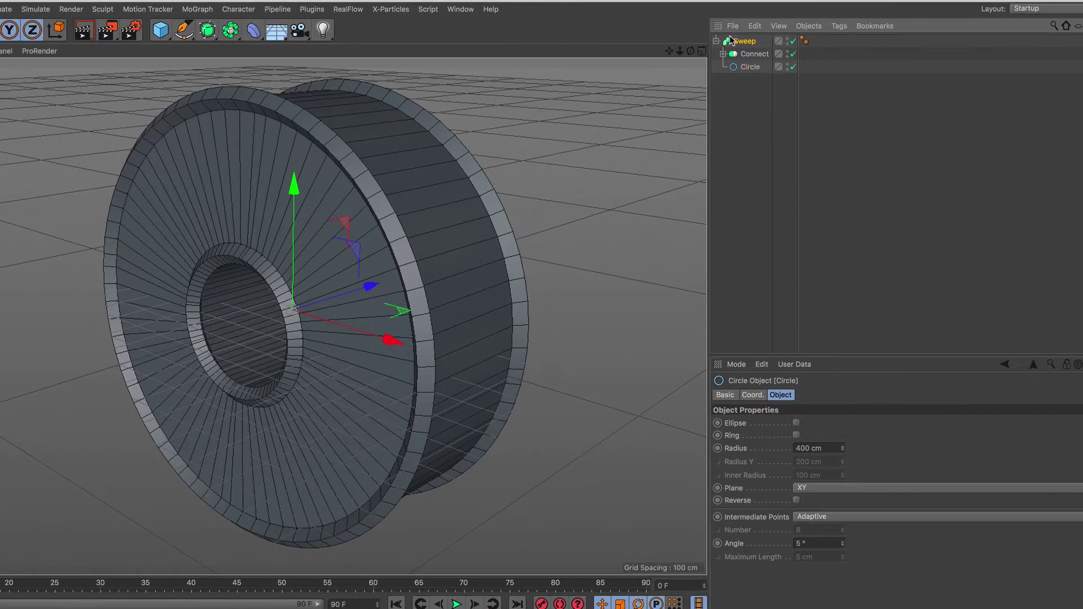
pyautogui.click(522, 237)
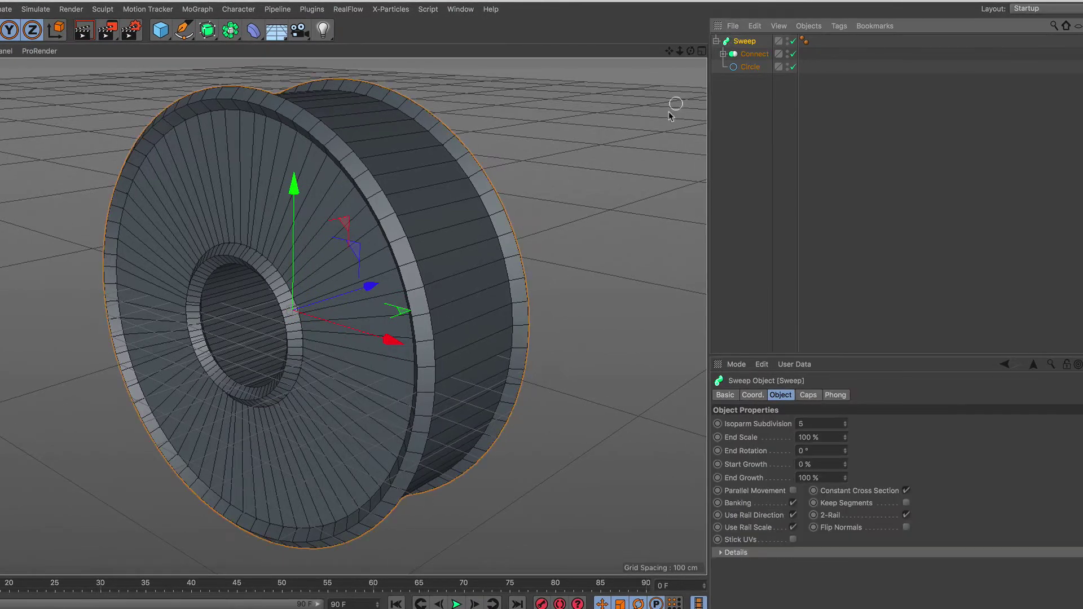
# Set the Sweep's End Rotation to 1400° to twist the ring into a spiral
pyautogui.click(803, 449)
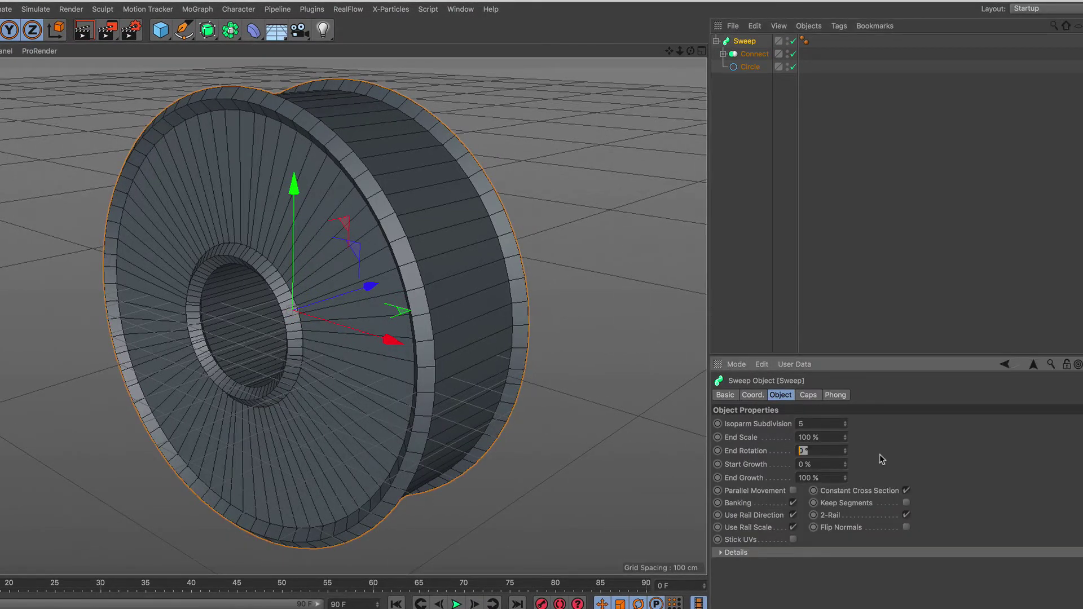
pyautogui.write('1')
pyautogui.write('400')
pyautogui.press('Return')
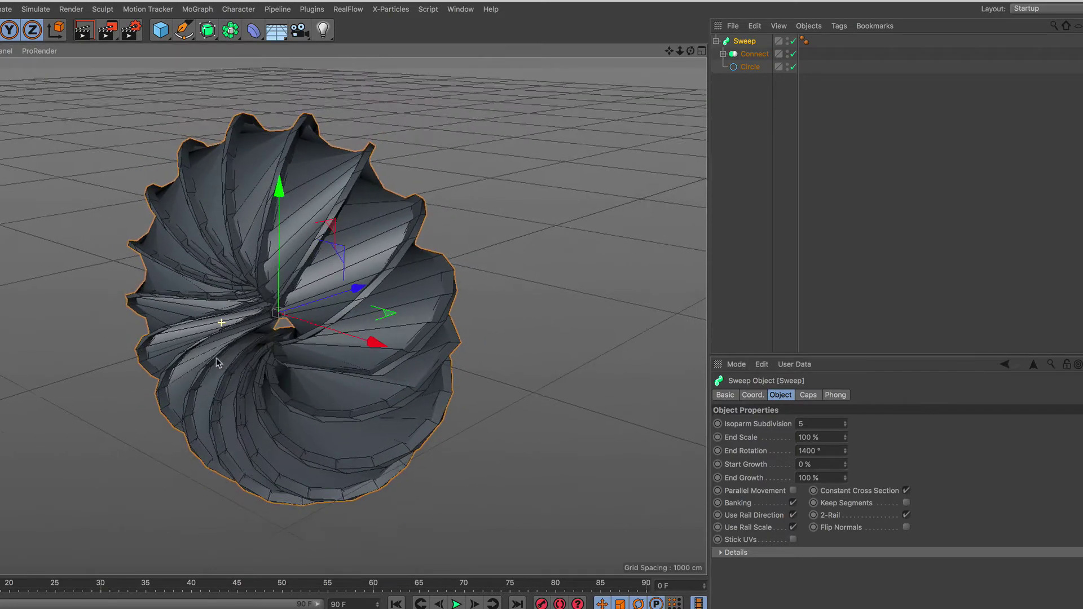
pyautogui.moveTo(266, 339)
pyautogui.keyDown('alt'); pyautogui.mouseDown()
pyautogui.moveTo(459, 314)
pyautogui.moveTo(653, 311)
pyautogui.moveTo(273, 374)
pyautogui.moveTo(160, 415)
pyautogui.moveTo(53, 387)
pyautogui.moveTo(60, 302)
pyautogui.moveTo(72, 314)
pyautogui.moveTo(362, 358)
pyautogui.moveTo(290, 357)
pyautogui.moveTo(289, 367)
pyautogui.moveTo(303, 364)
pyautogui.mouseUp(); pyautogui.keyUp('alt')
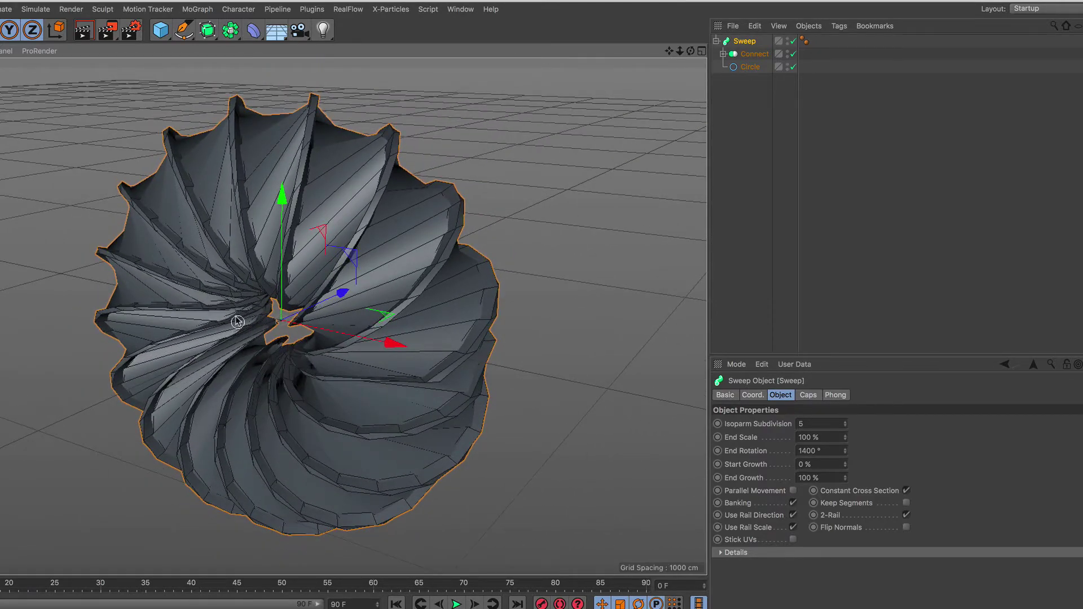
# Parent the Sweep under a new Subdivision Surface, comparing the smoothed and unsmoothed torus
pyautogui.click(207, 30)
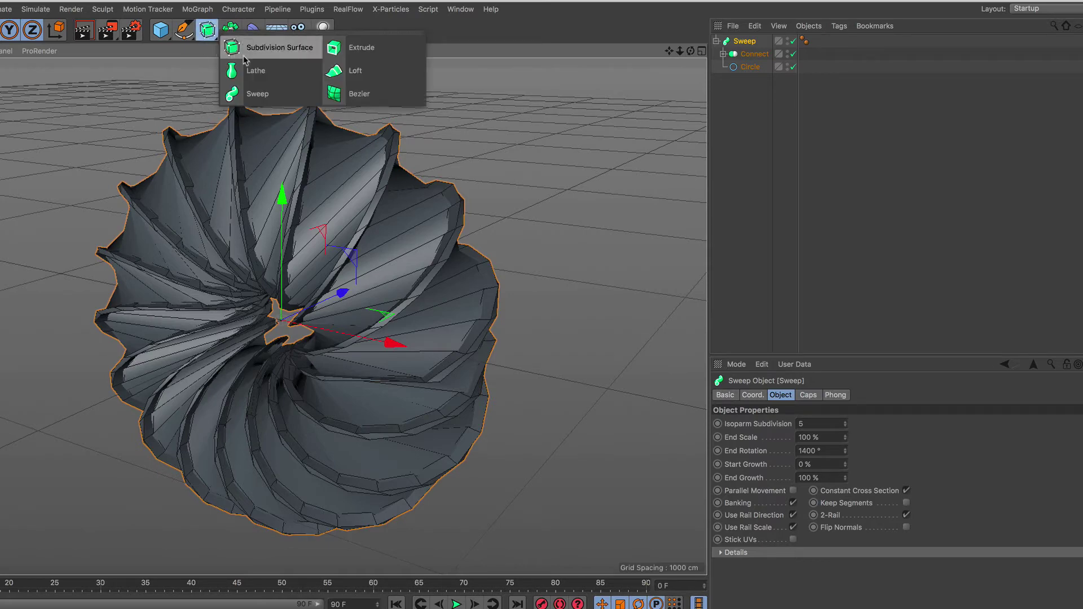
pyautogui.click(286, 60)
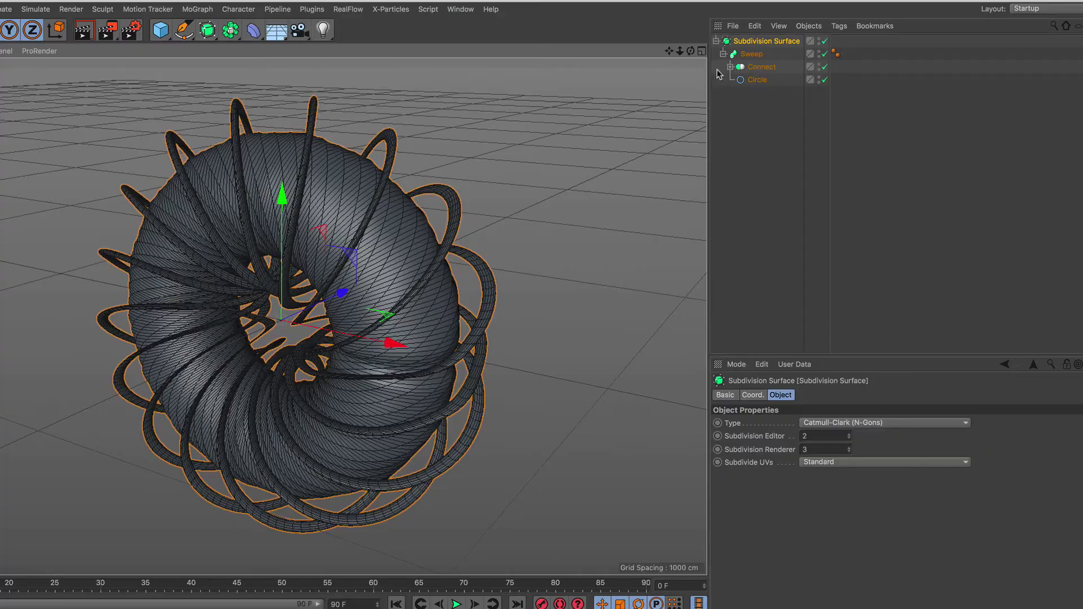
pyautogui.moveTo(295, 356)
pyautogui.keyDown('alt'); pyautogui.mouseDown()
pyautogui.moveTo(514, 282)
pyautogui.moveTo(294, 304)
pyautogui.mouseUp(); pyautogui.keyUp('alt')
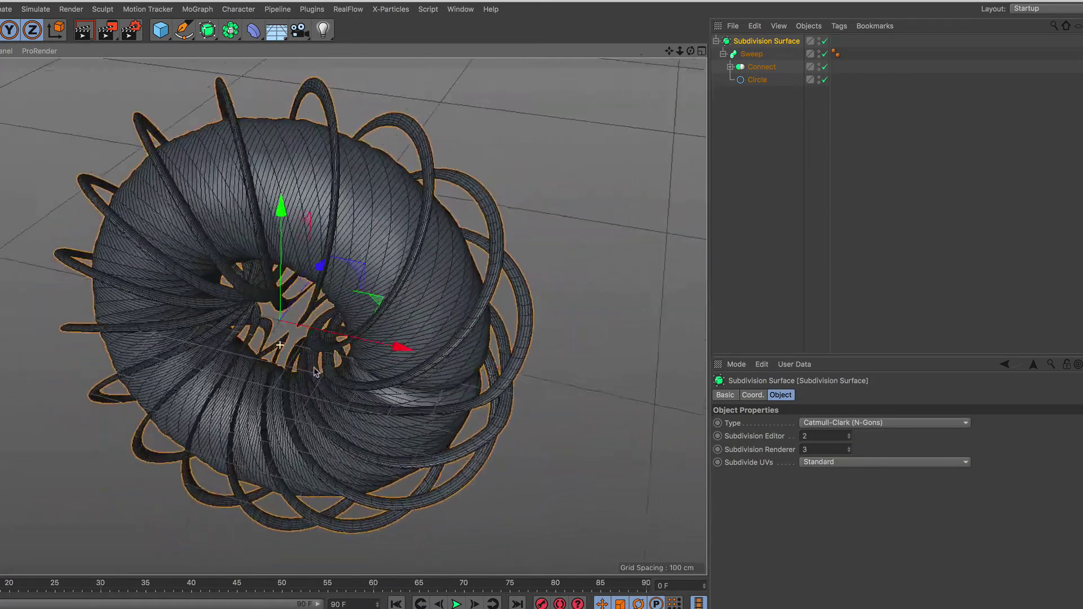
pyautogui.scroll(-2, 294, 304)
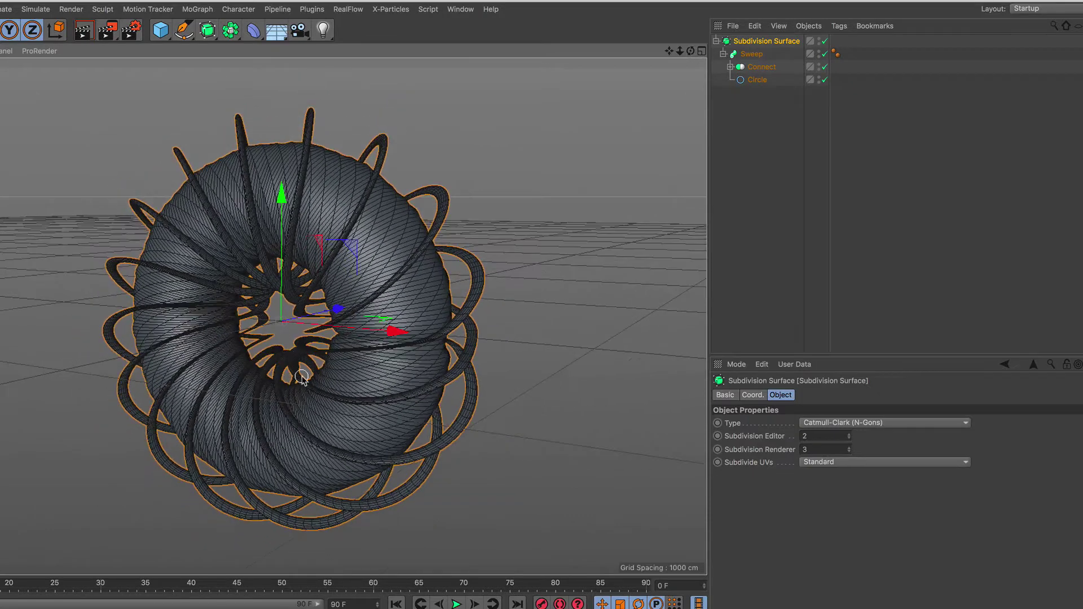
pyautogui.moveTo(748, 55); pyautogui.dragTo(757, 116)
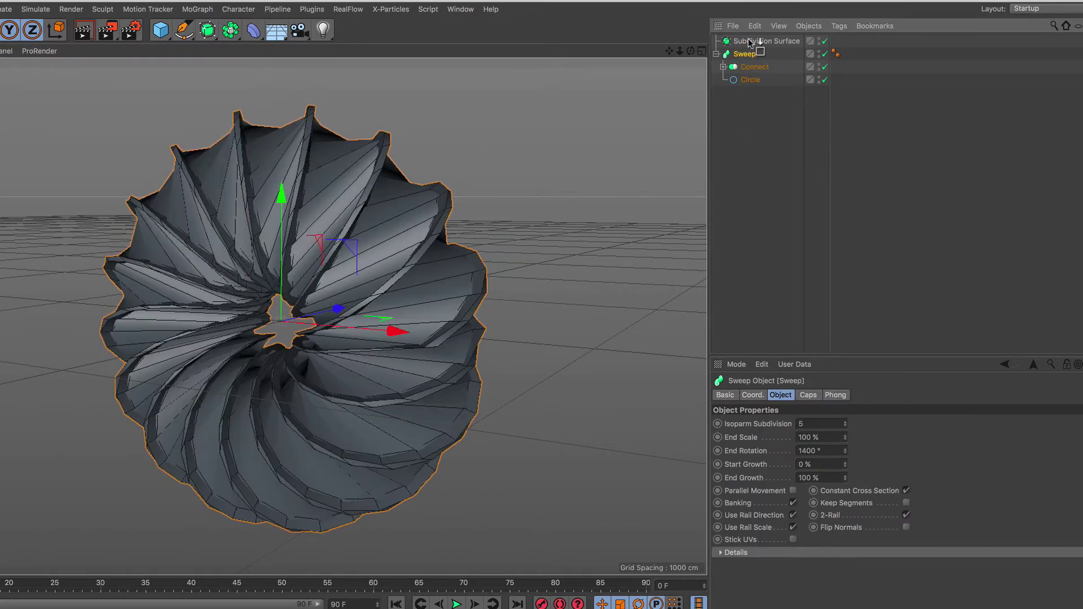
pyautogui.moveTo(741, 55); pyautogui.dragTo(756, 42)
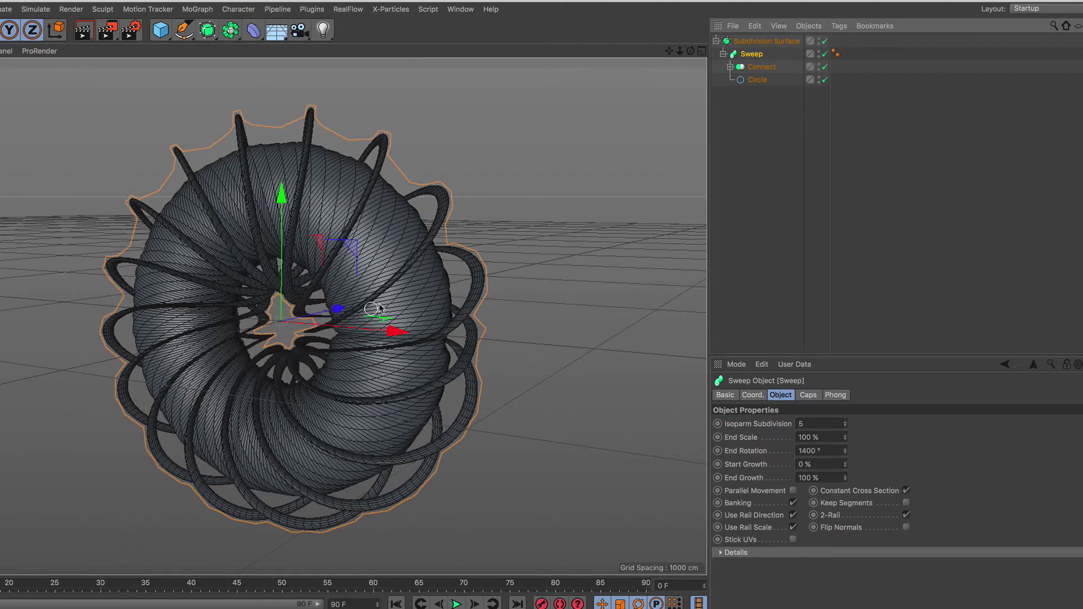
pyautogui.keyDown('alt'); pyautogui.moveTo(372, 309); pyautogui.dragTo(344, 324); pyautogui.keyUp('alt')
pyautogui.scroll(2, 344, 324)
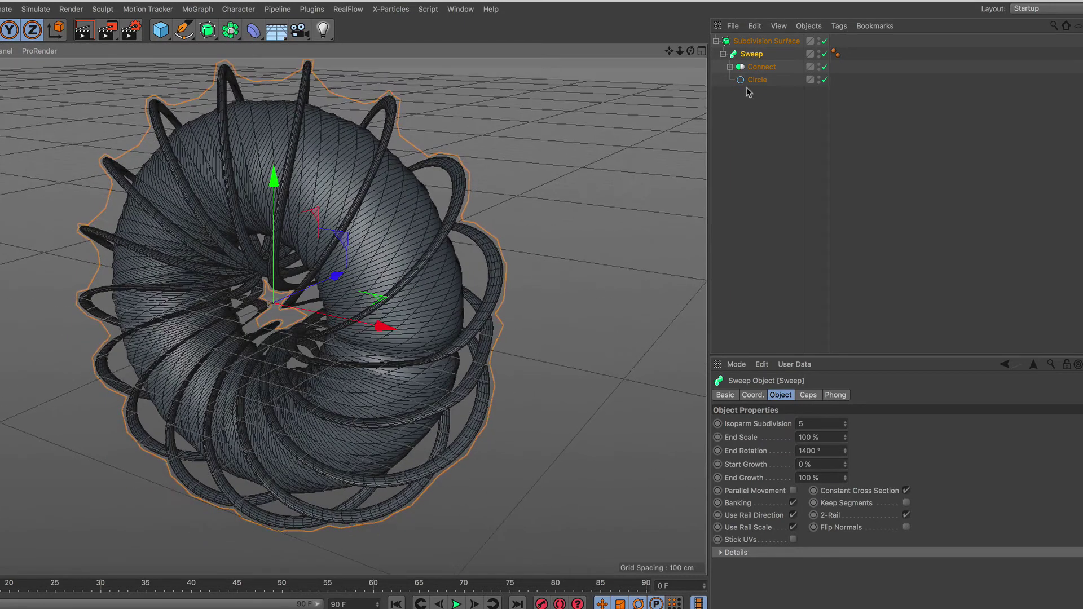
# Enable 50 cm Rounding on Rectangle.1 inside the Connect object
pyautogui.click(730, 67)
pyautogui.click(762, 106)
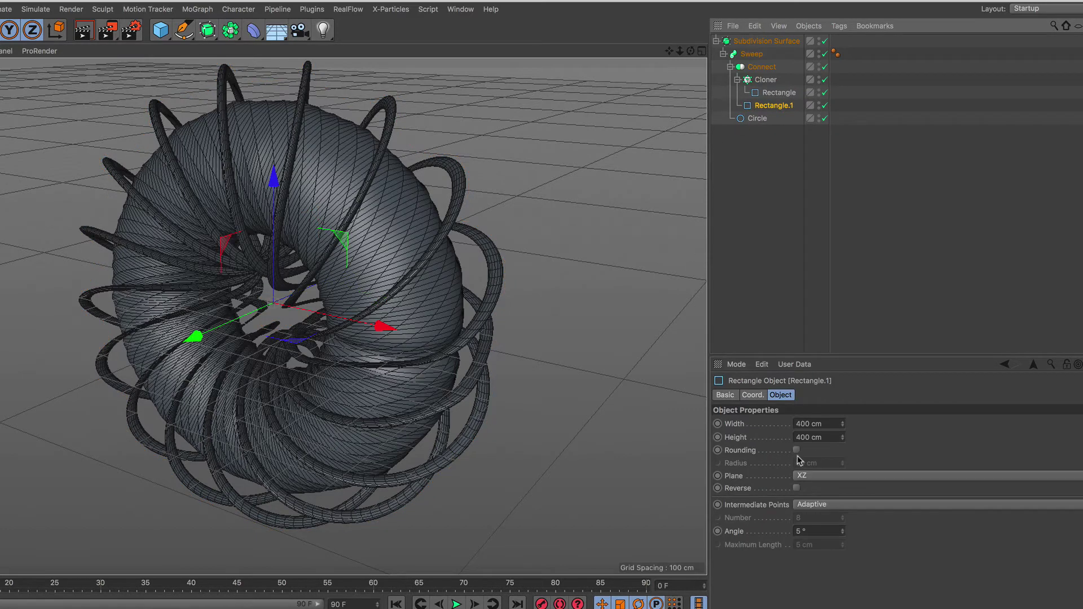
pyautogui.click(796, 451)
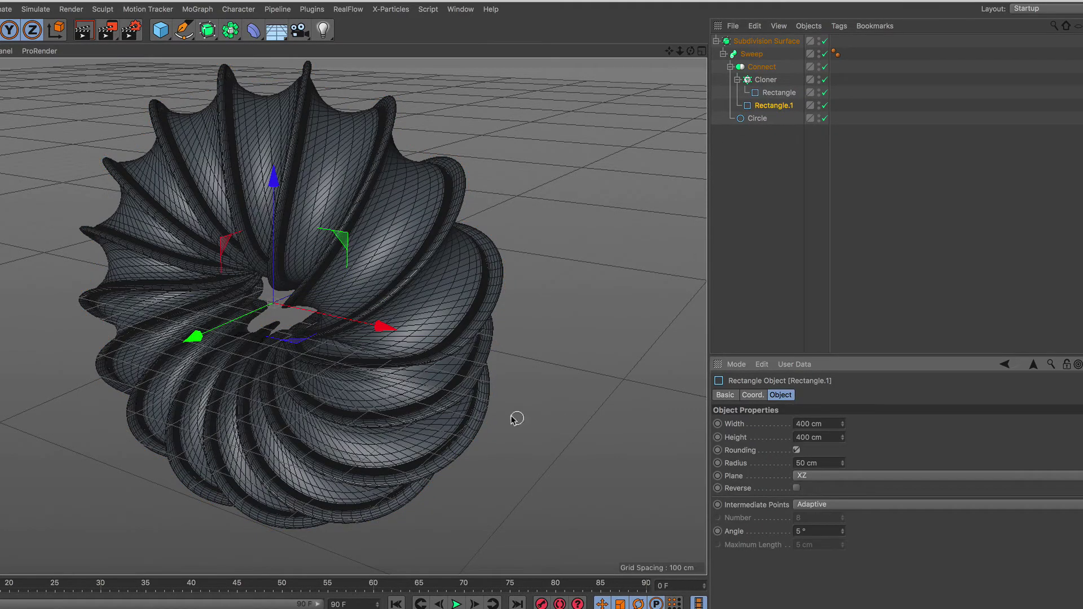
pyautogui.moveTo(288, 321)
pyautogui.keyDown('alt'); pyautogui.mouseDown()
pyautogui.moveTo(431, 262)
pyautogui.moveTo(157, 348)
pyautogui.moveTo(354, 271)
pyautogui.moveTo(381, 287)
pyautogui.mouseUp(); pyautogui.keyUp('alt')
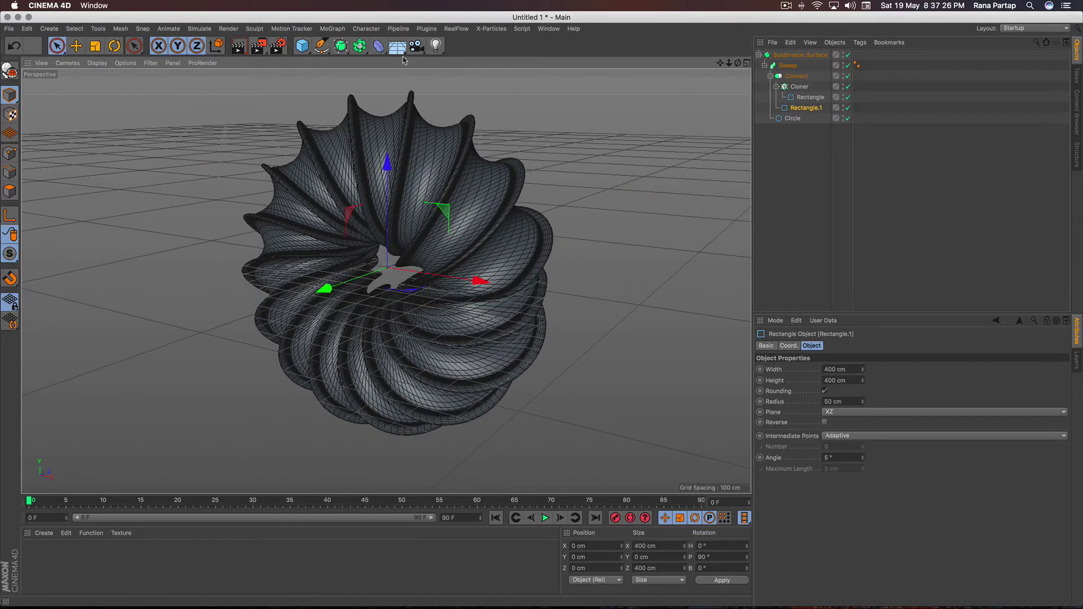
# Add a Floor at -307 cm below the sculpture and open the Content Browser
pyautogui.click(397, 46)
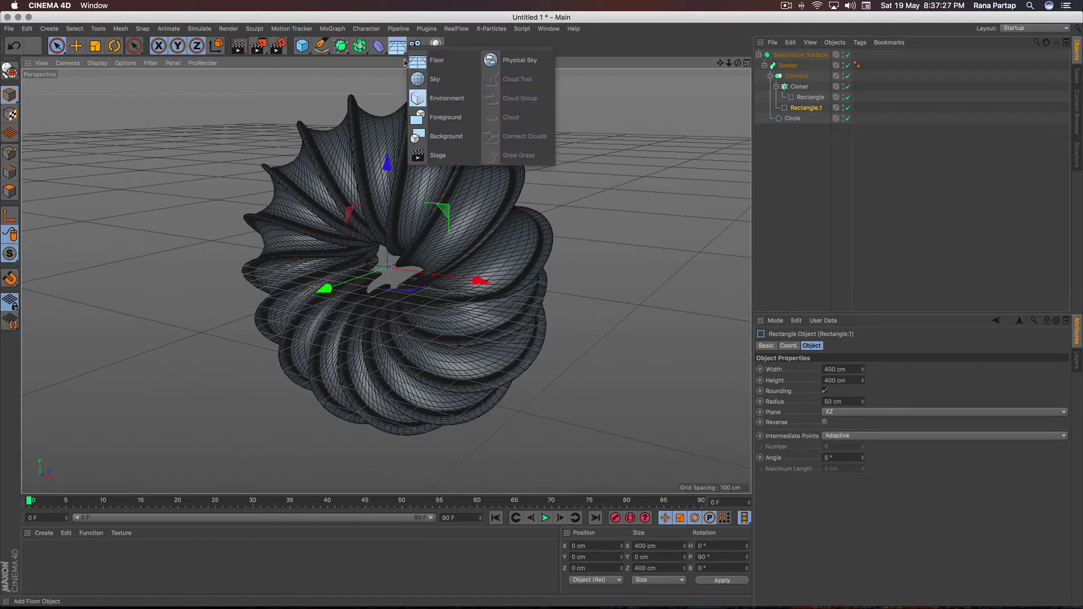
pyautogui.click(405, 61)
pyautogui.moveTo(388, 183); pyautogui.dragTo(379, 279)
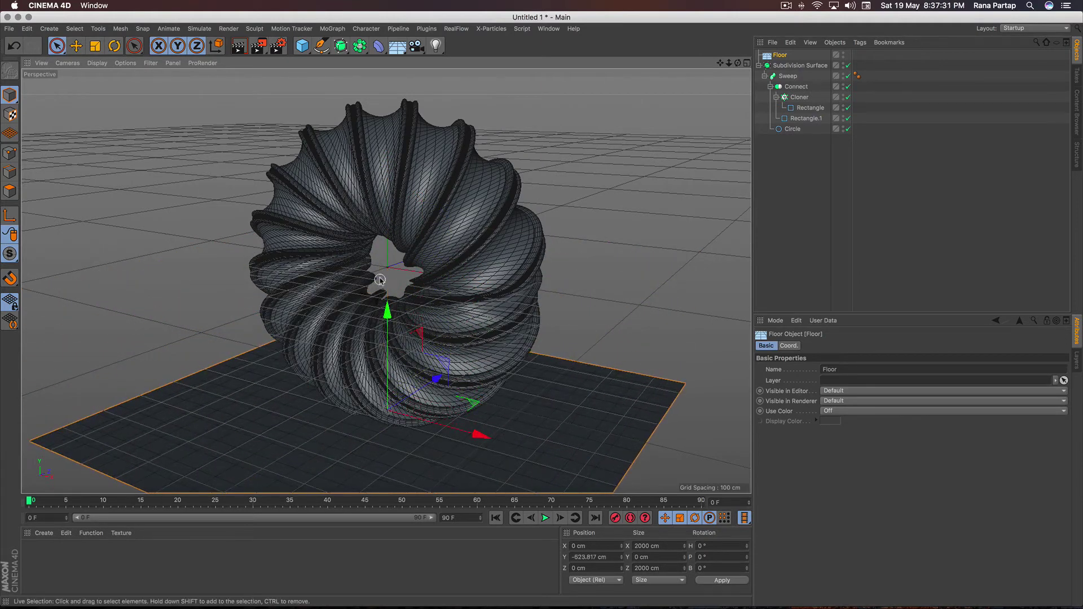
pyautogui.scroll(1, 380, 279)
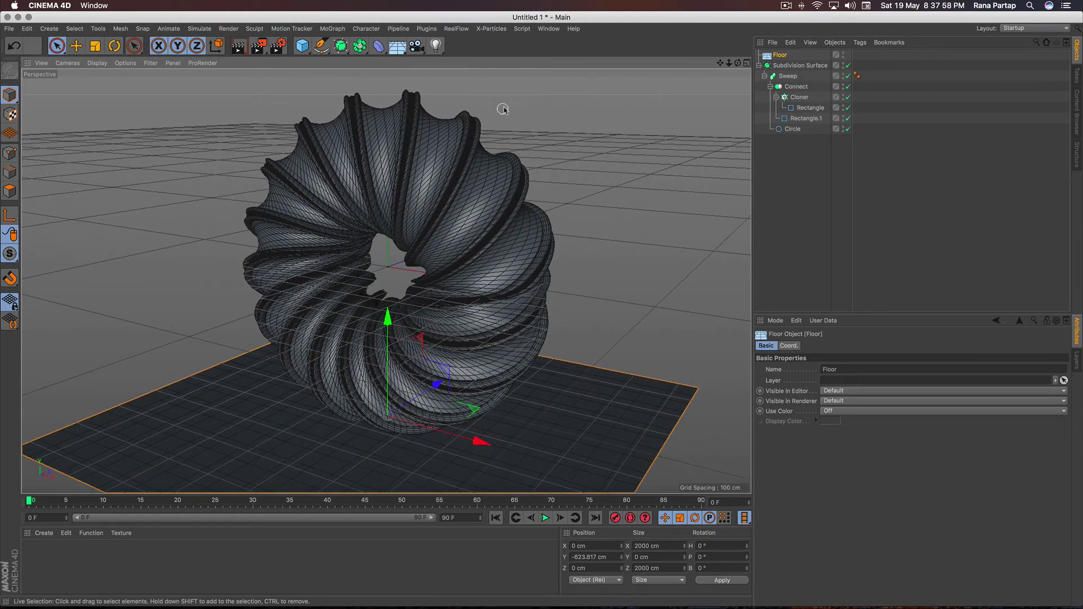
pyautogui.click(548, 28)
pyautogui.click(609, 91)
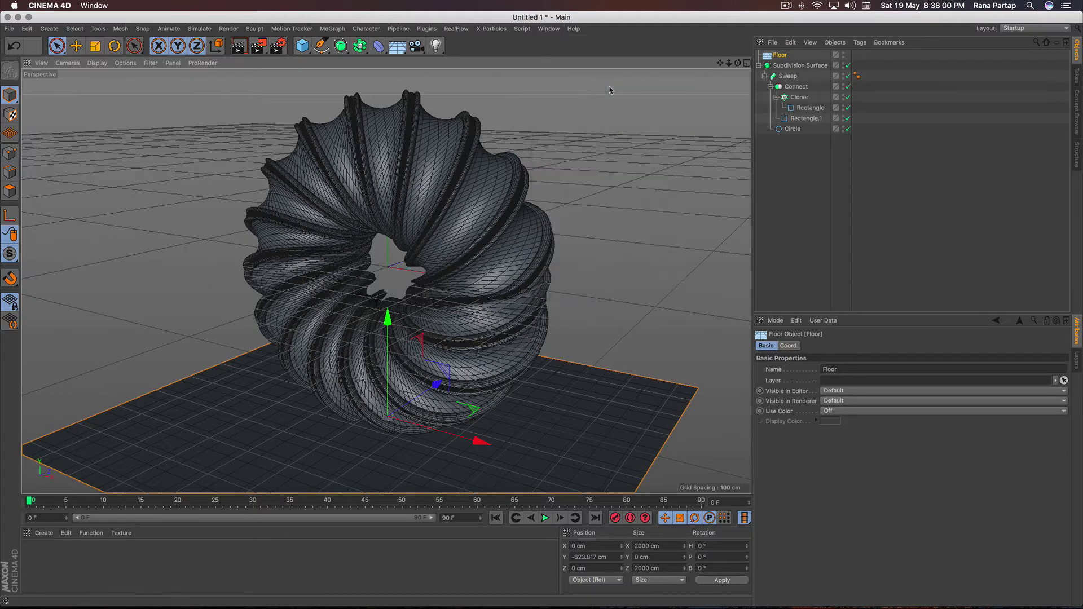
# Load The Illuminati light rig preset and scale it up to about 119%
pyautogui.doubleClick(593, 81)
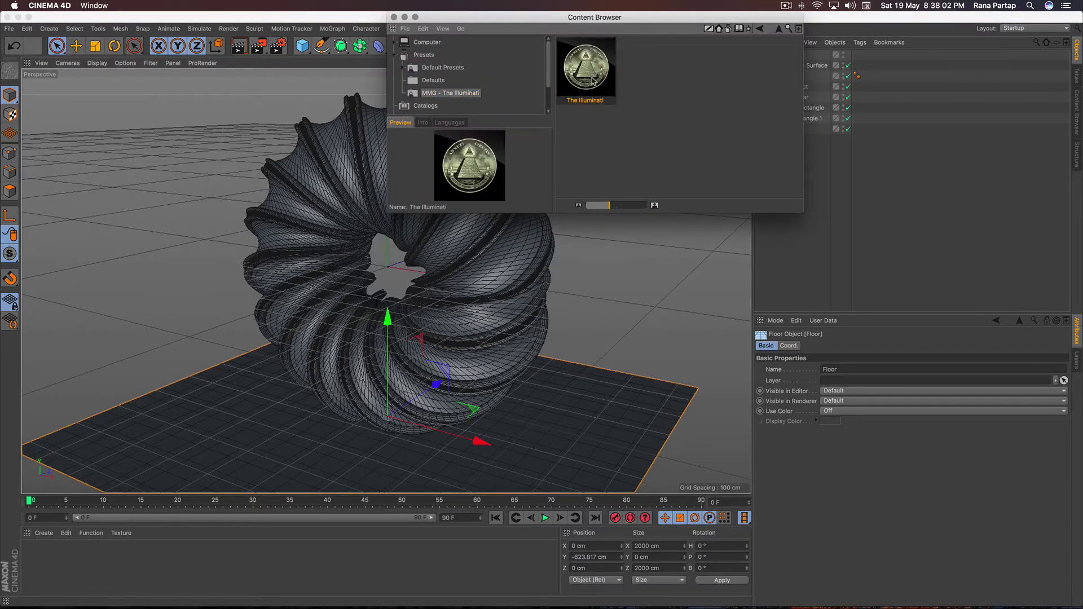
pyautogui.click(394, 17)
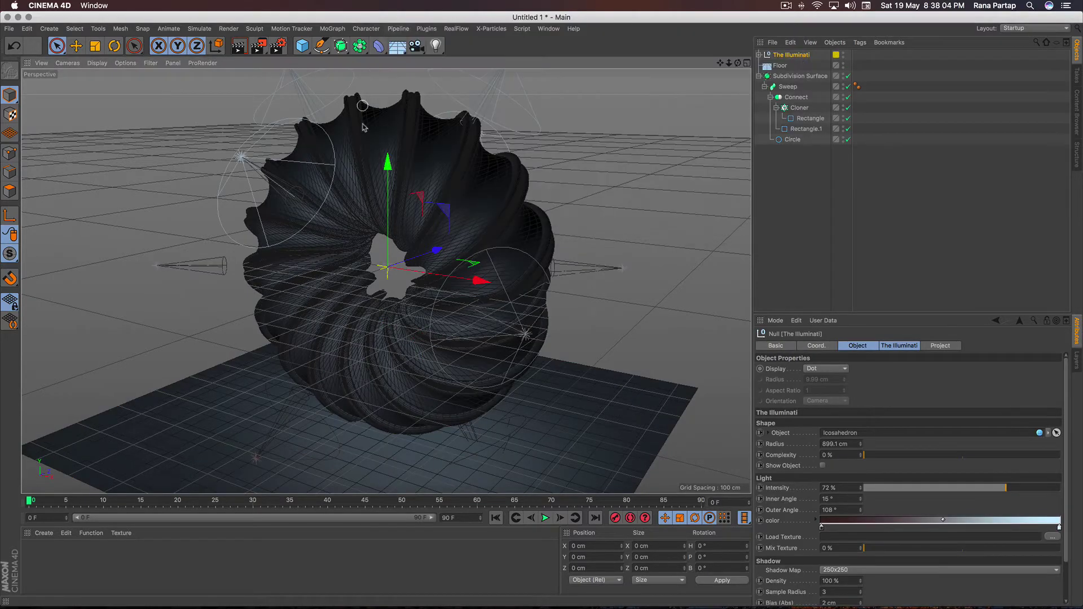
pyautogui.scroll(-3, 393, 260)
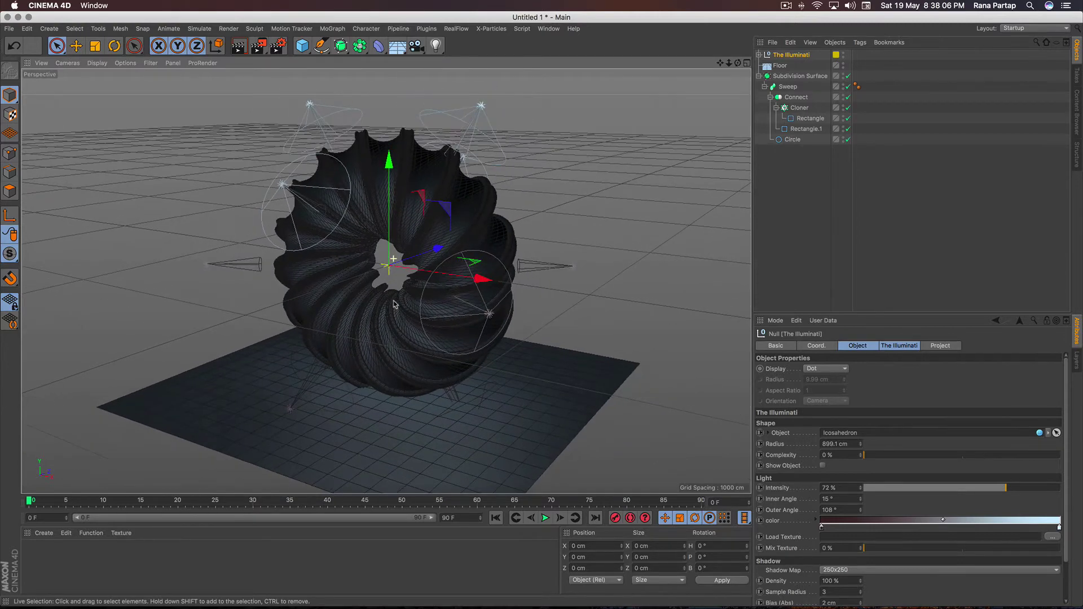
pyautogui.click(95, 45)
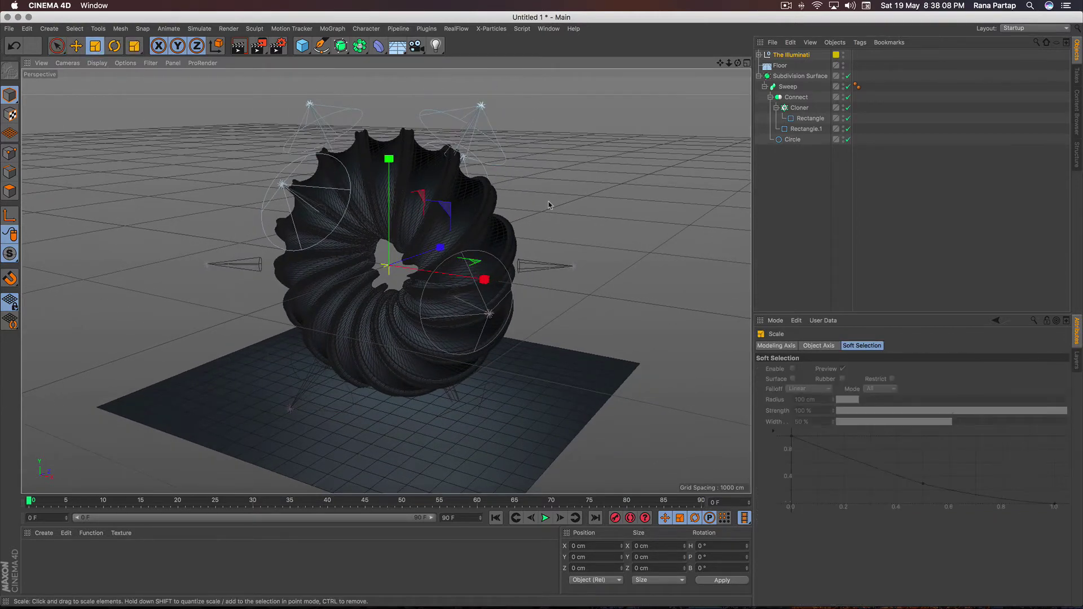
pyautogui.moveTo(551, 223); pyautogui.dragTo(623, 169)
# Set the rig's Intensity to 100%, Complexity to 23% and Radius to about 1530 cm
pyautogui.click(780, 58)
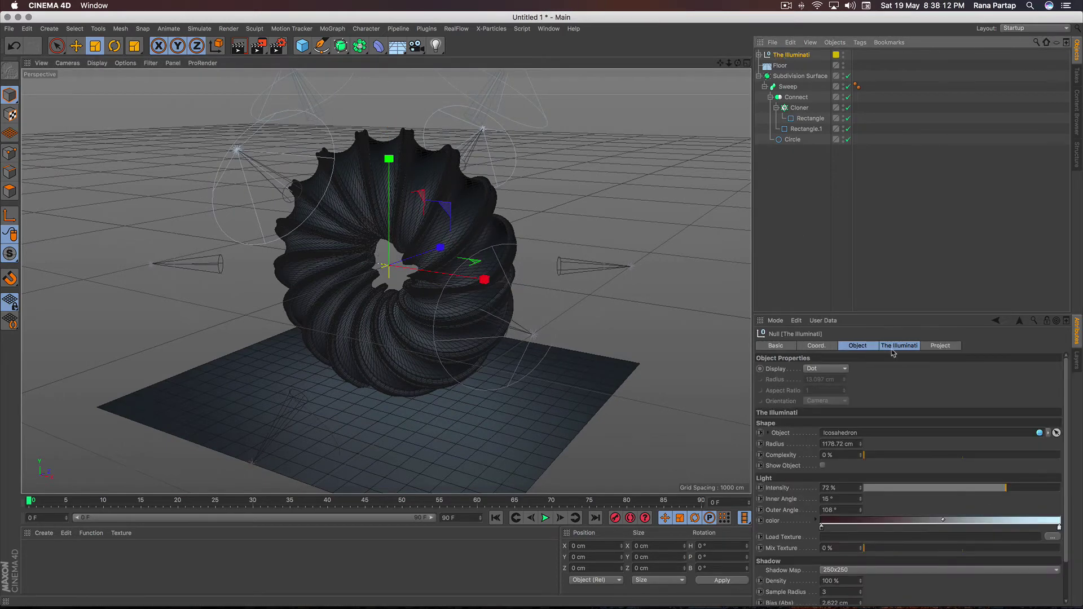
pyautogui.click(897, 346)
pyautogui.moveTo(993, 435); pyautogui.dragTo(1077, 434)
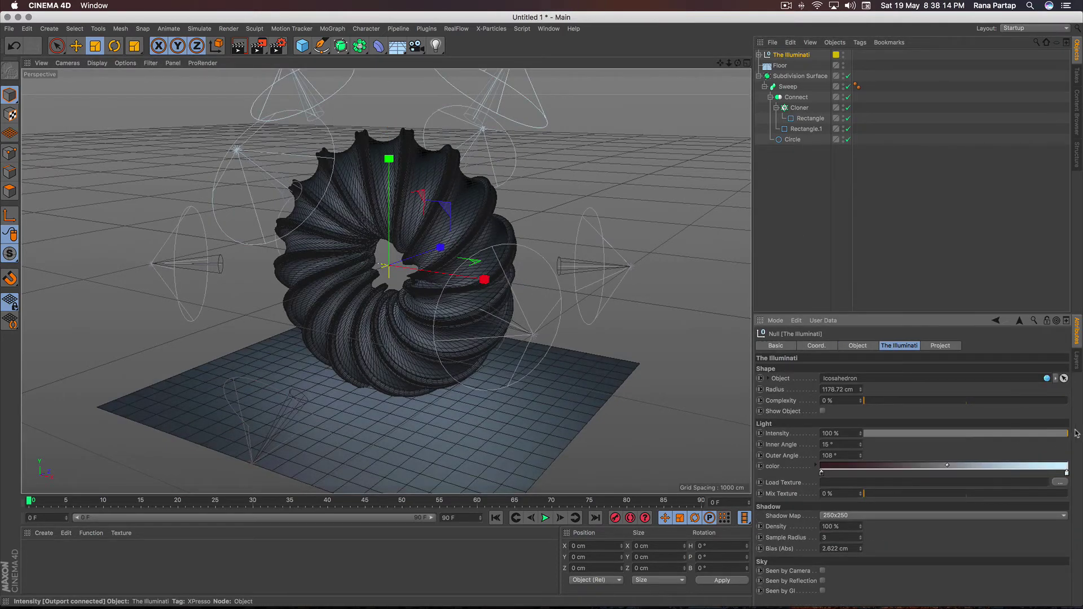
pyautogui.moveTo(865, 400); pyautogui.dragTo(911, 402)
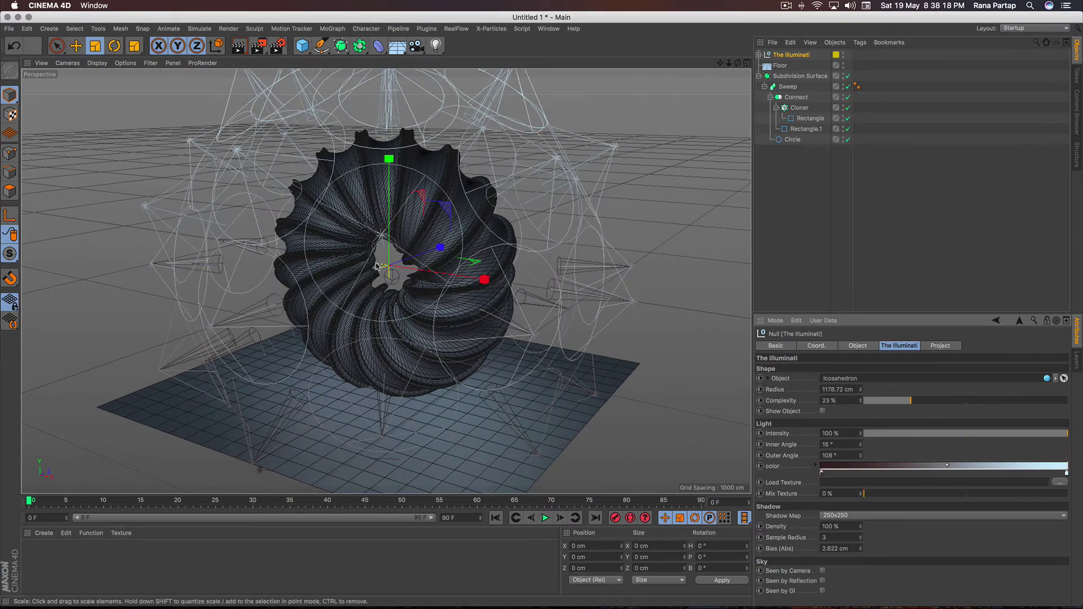
pyautogui.moveTo(535, 207); pyautogui.dragTo(430, 284)
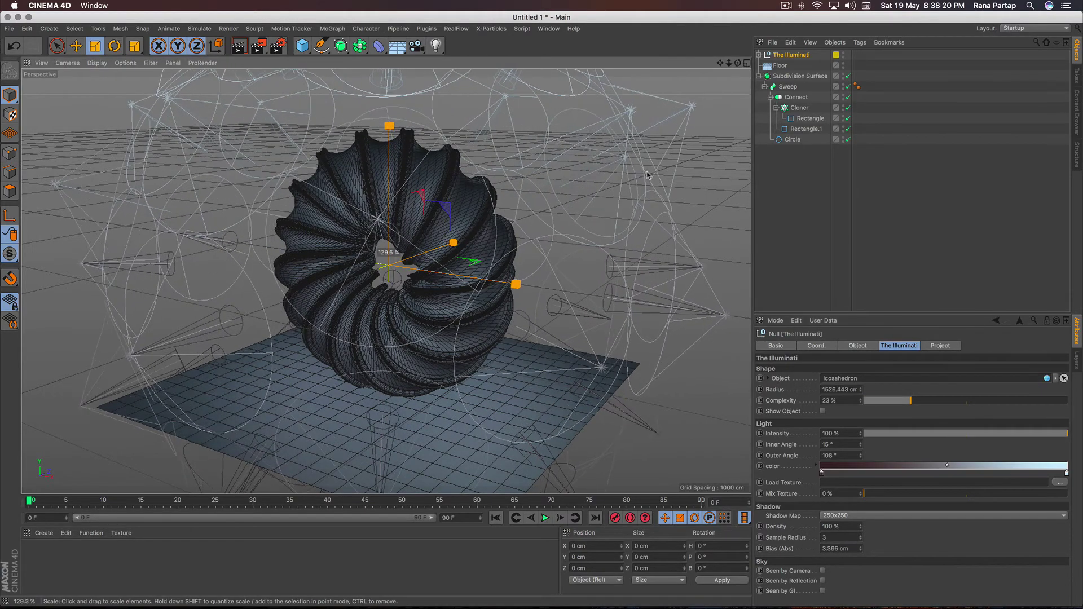
pyautogui.scroll(3, 431, 283)
pyautogui.scroll(3, 429, 281)
pyautogui.scroll(2, 424, 276)
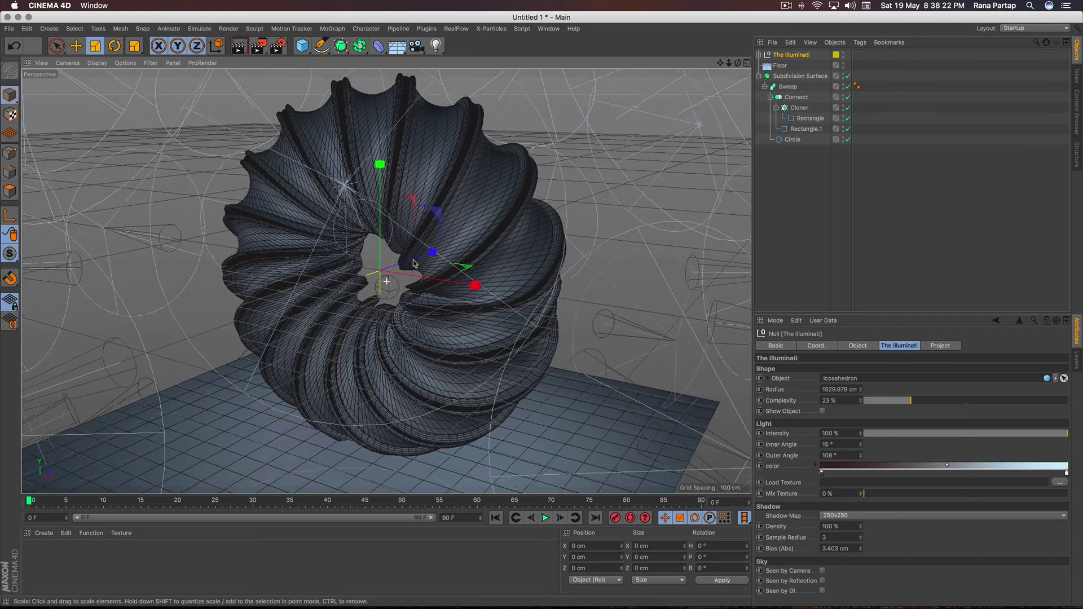
pyautogui.scroll(2, 420, 272)
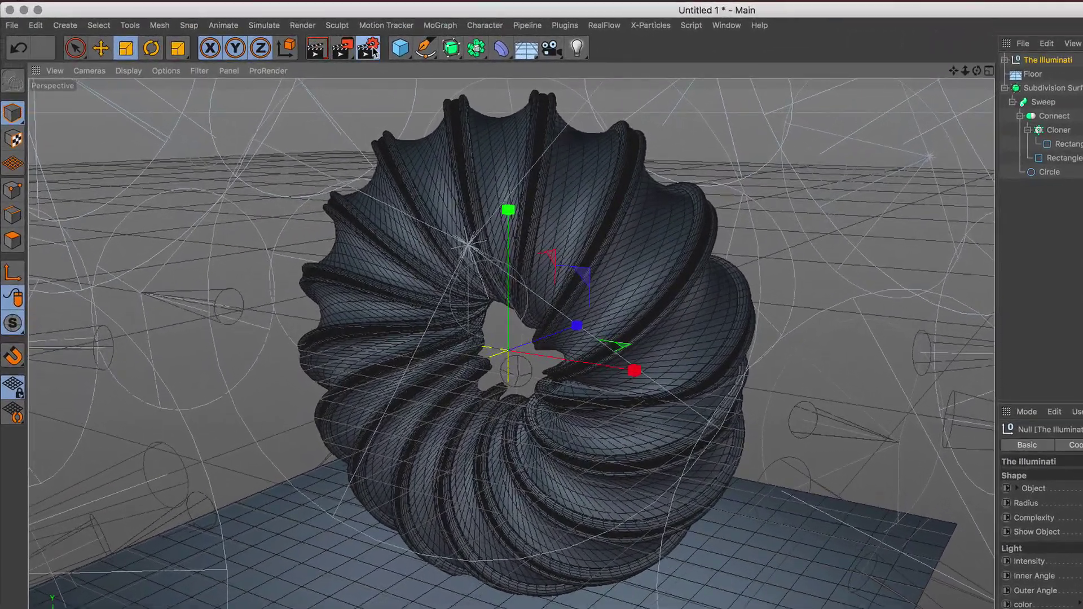
# Add Ambient Occlusion to the render settings with a 120 cm maximum ray length
pyautogui.click(369, 49)
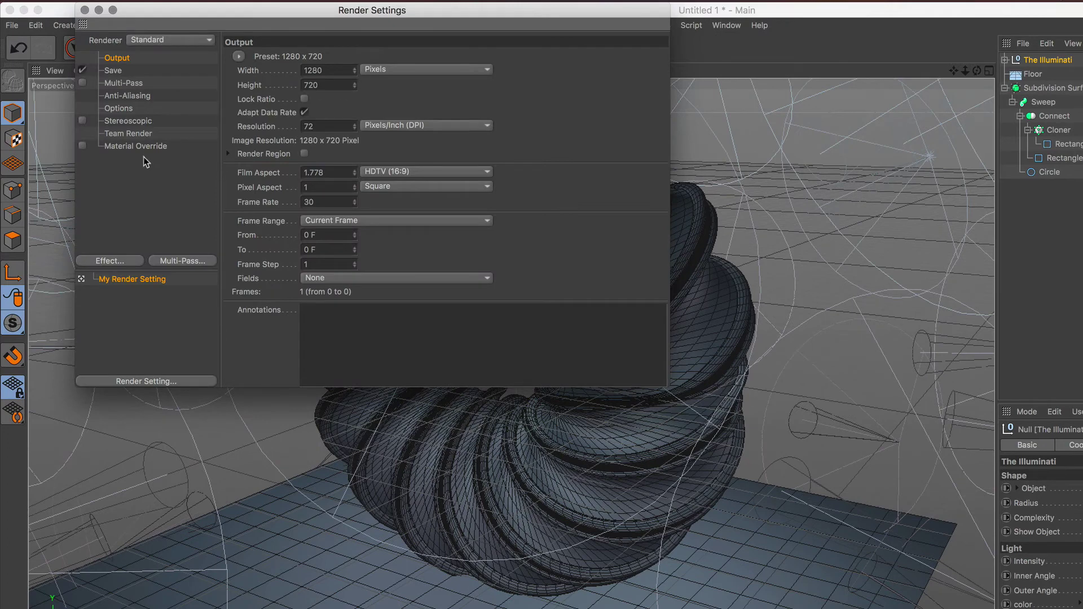
pyautogui.click(121, 260)
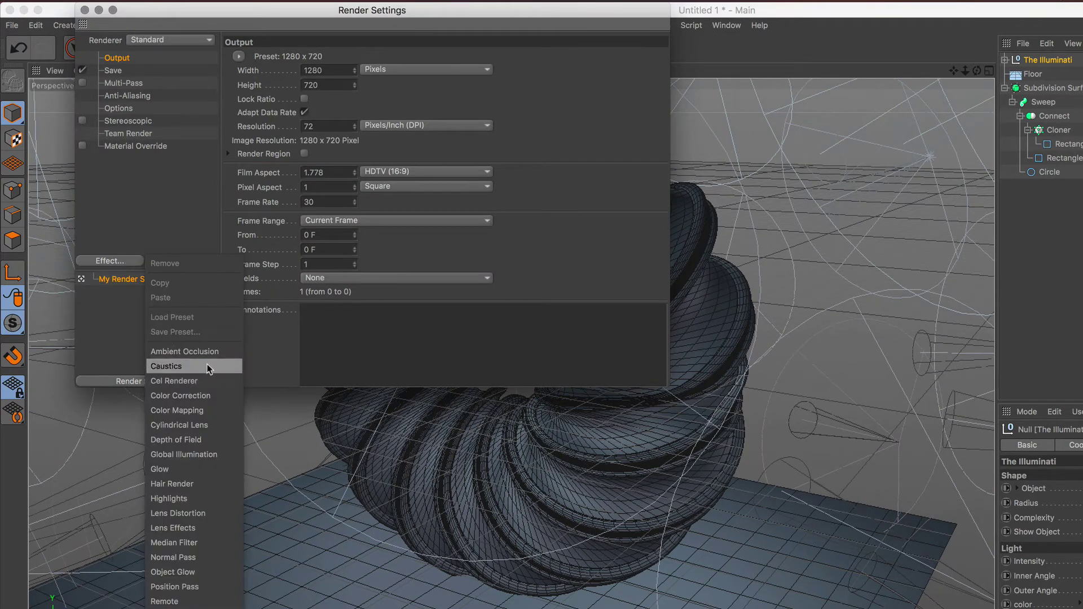
pyautogui.click(213, 353)
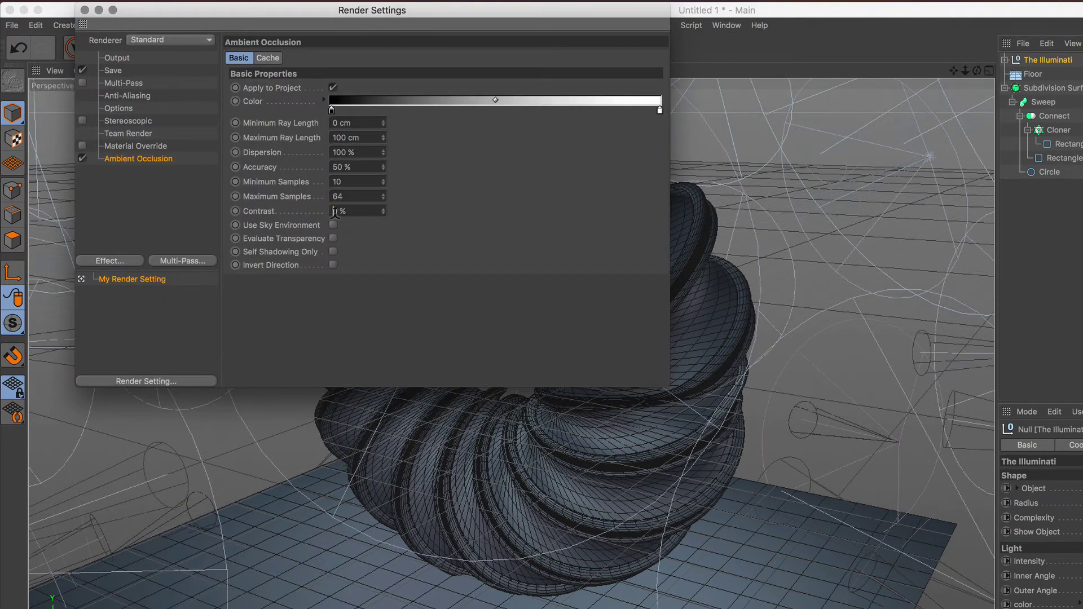
pyautogui.click(340, 138)
pyautogui.press('BackSpace')
pyautogui.write('2')
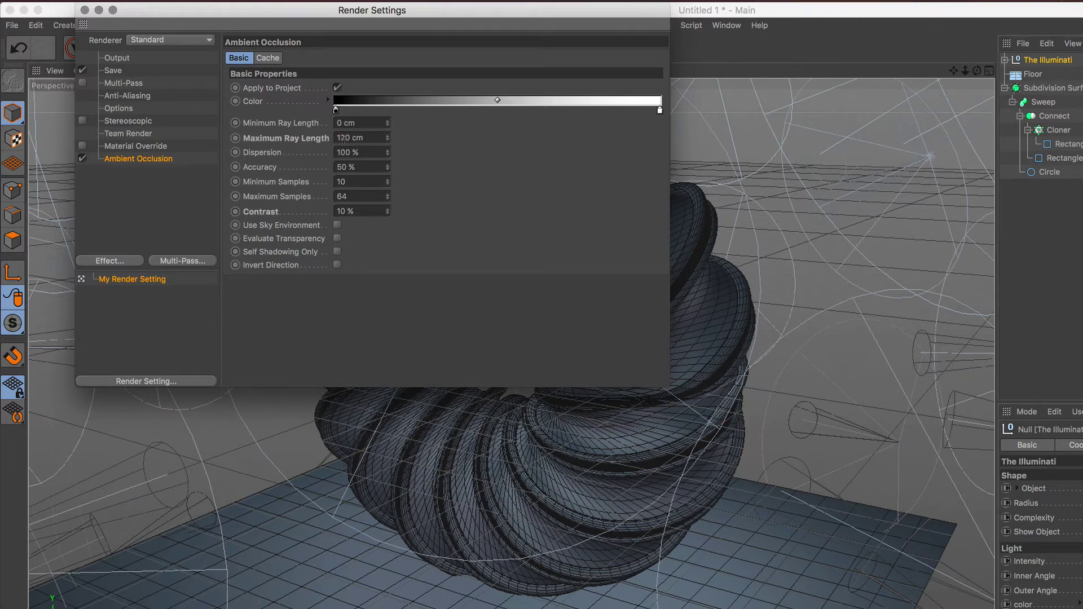
pyautogui.press('Return')
pyautogui.click(84, 10)
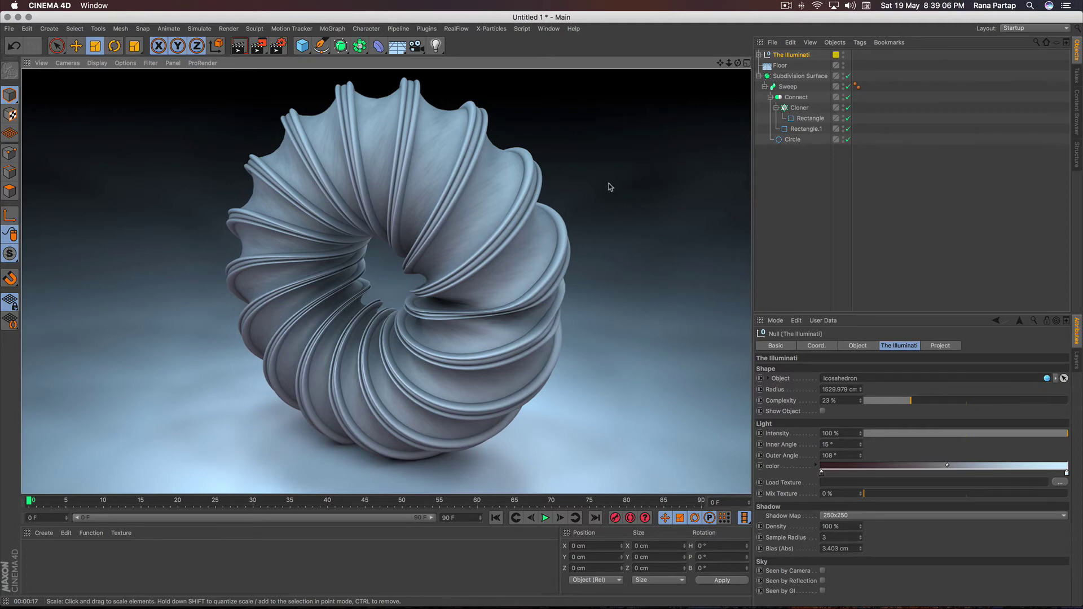
# Load the MercyMat material file into the Material Manager
pyautogui.click(44, 533)
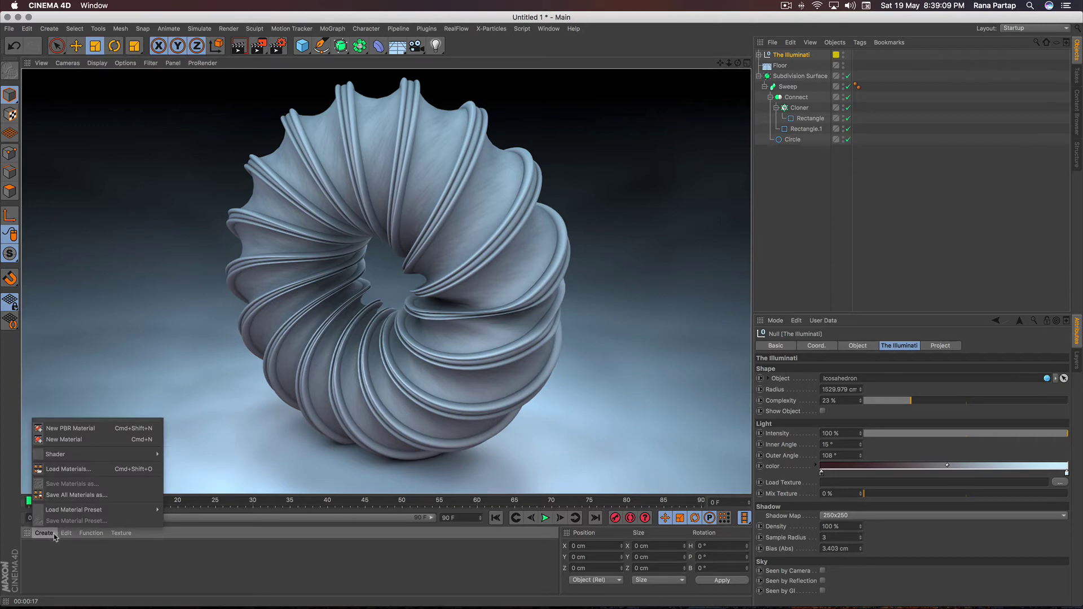
pyautogui.click(99, 473)
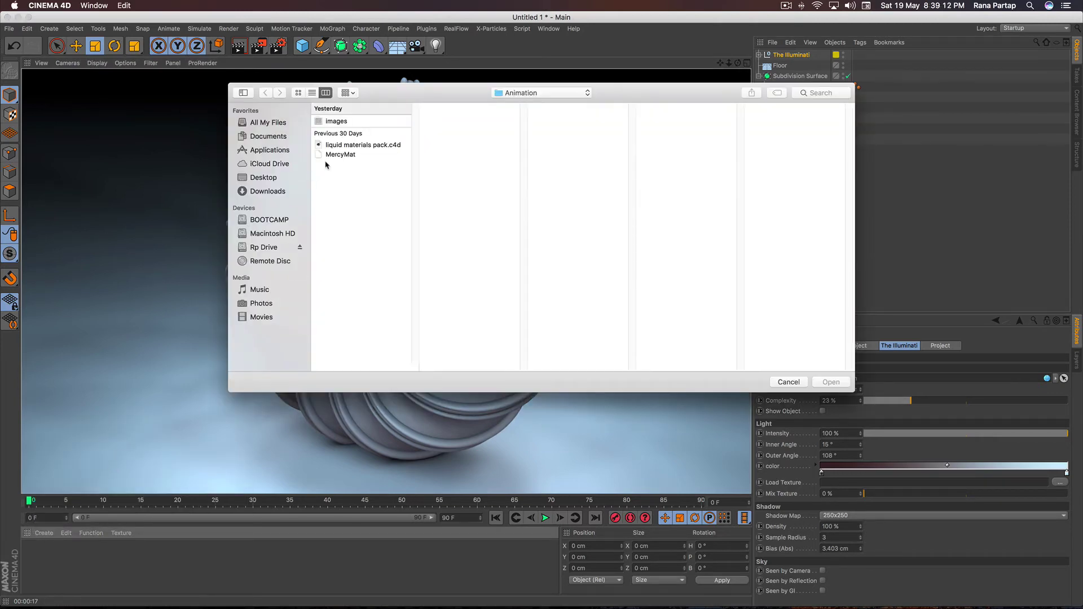
pyautogui.click(335, 154)
pyautogui.click(830, 382)
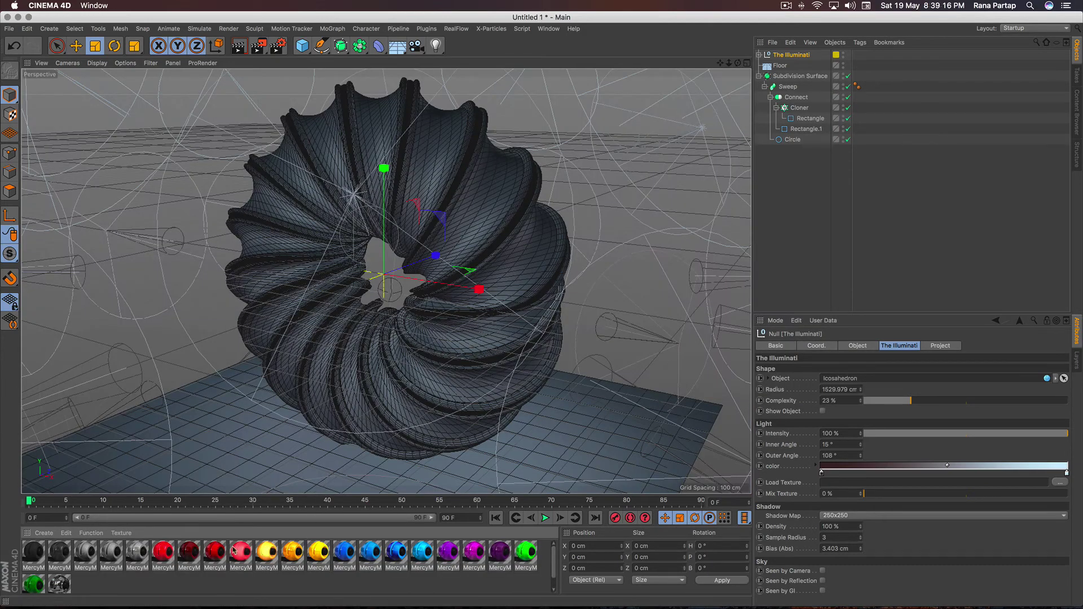
# Apply the blue MercyMP material to the subdivided torus and the chrome material to the floor
pyautogui.click(344, 553)
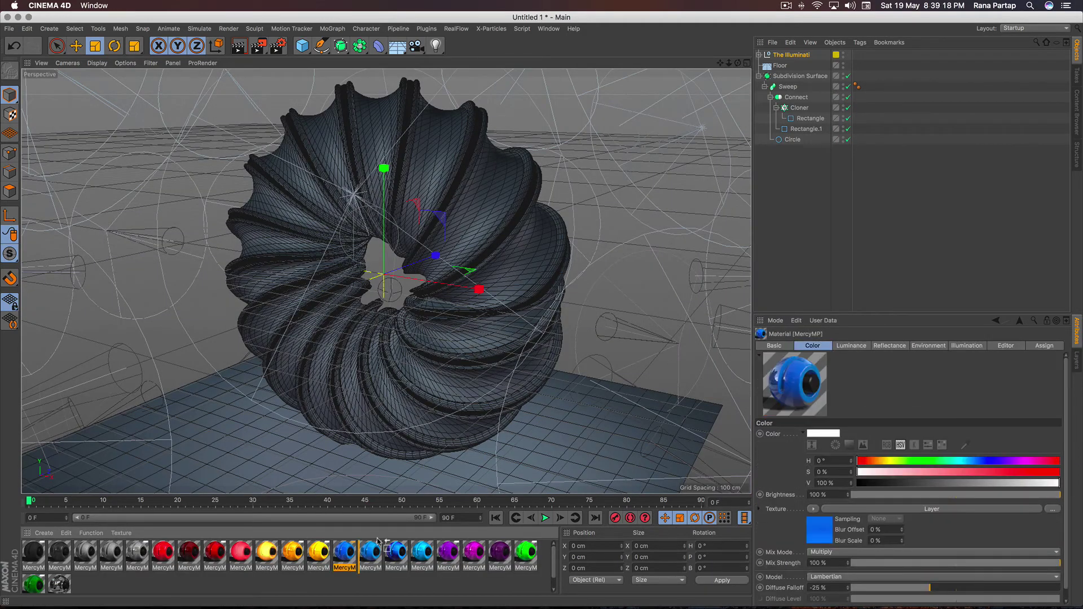
pyautogui.moveTo(378, 542); pyautogui.dragTo(801, 76)
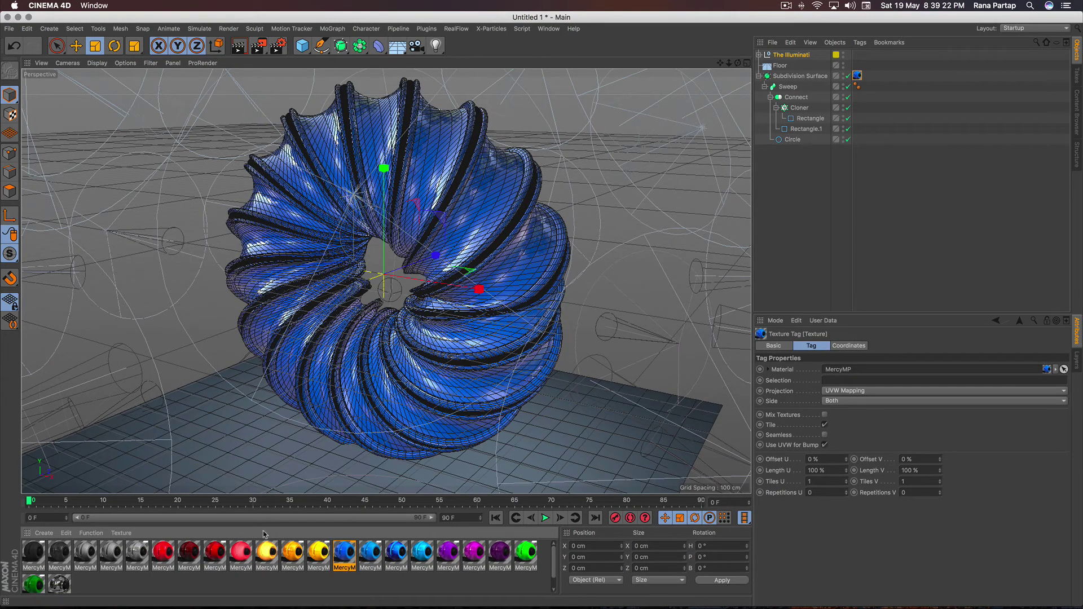
pyautogui.click(59, 585)
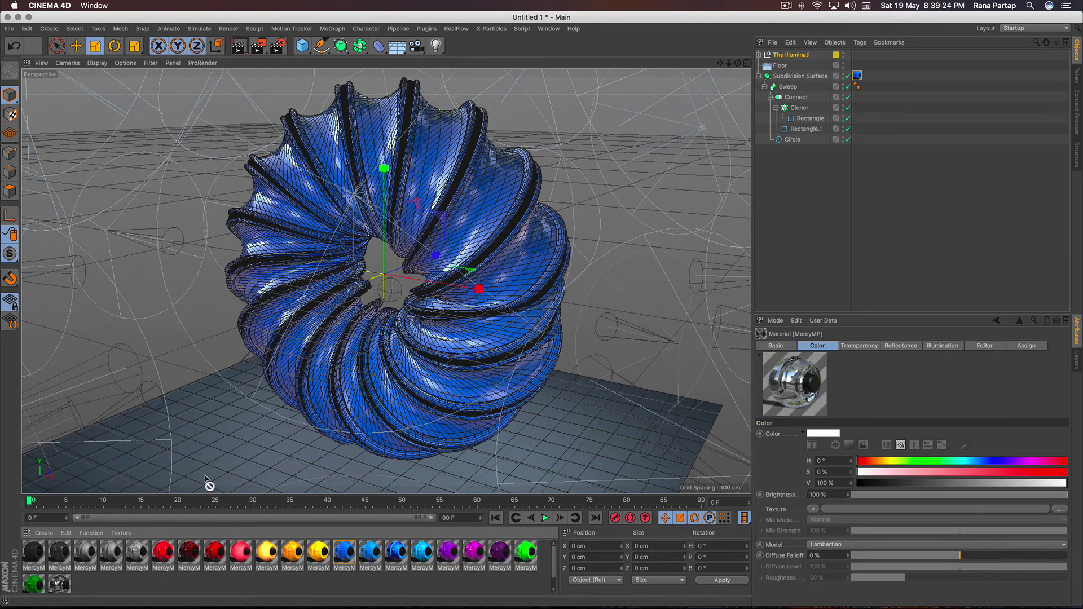
pyautogui.moveTo(59, 584); pyautogui.dragTo(223, 479)
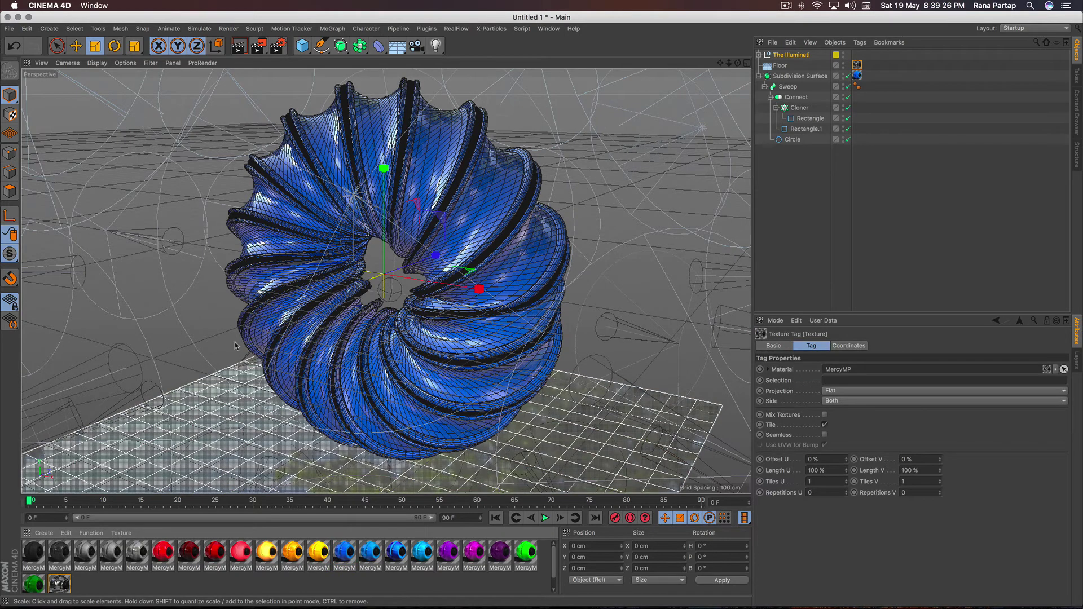